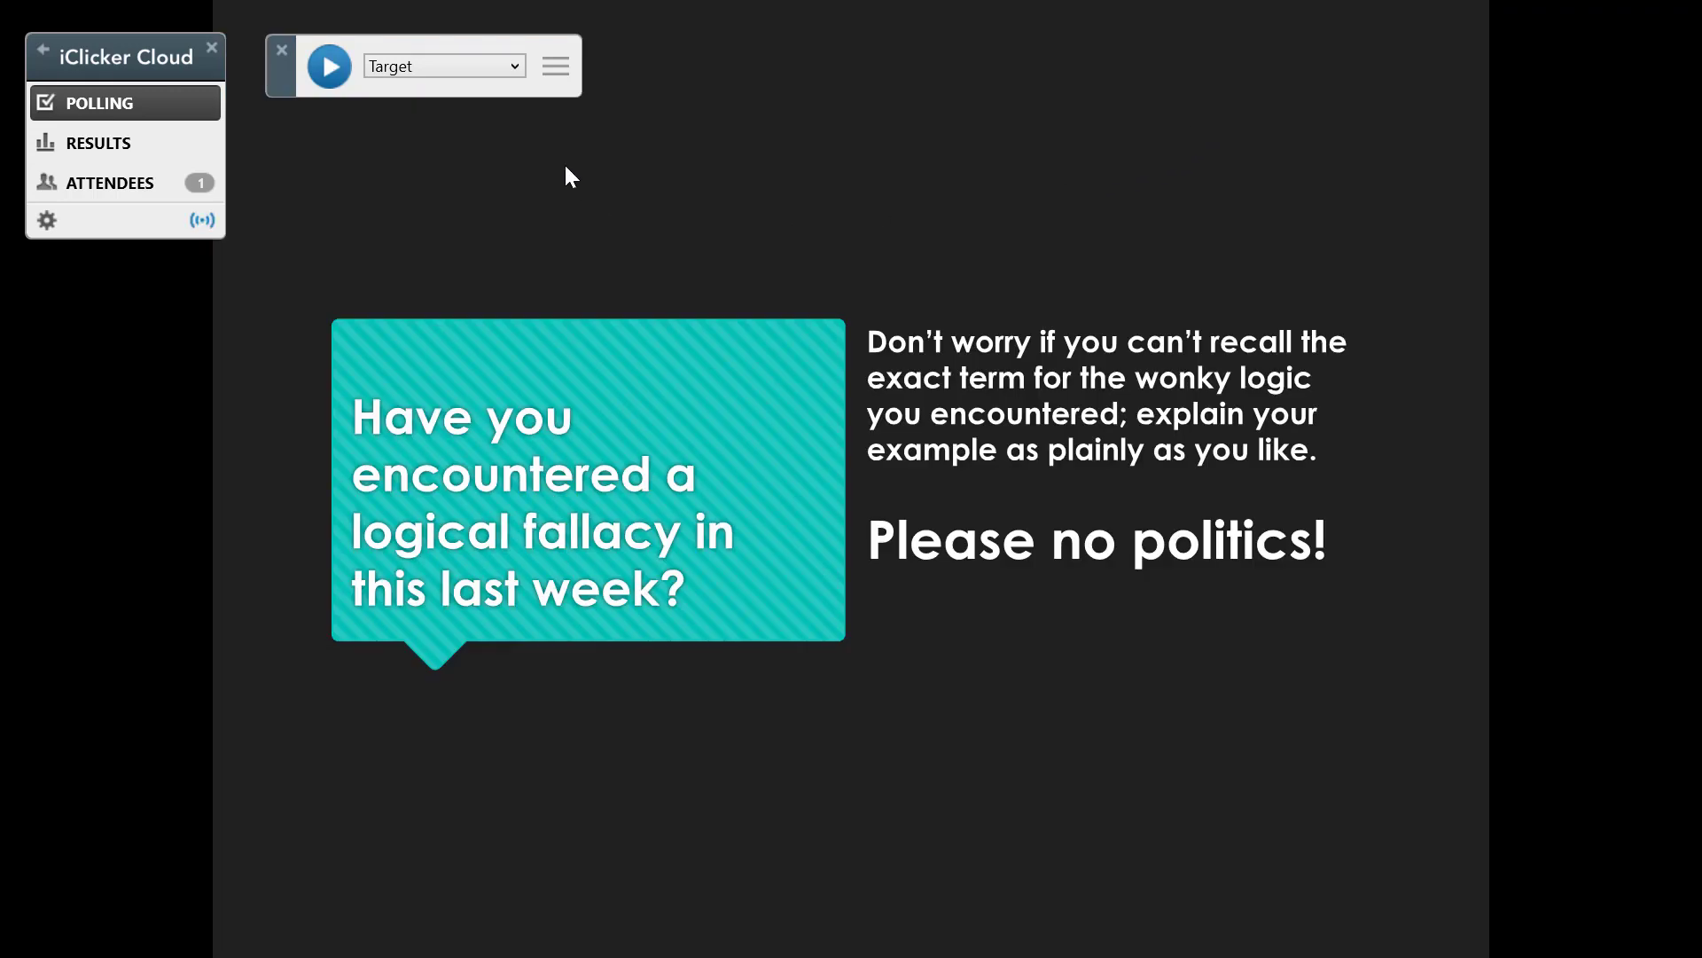
Poll the logical fallacy question as an anonymous Short Answer question, then switch Anonymous back off
{"action": "left_click", "coordinate": [514, 67]}
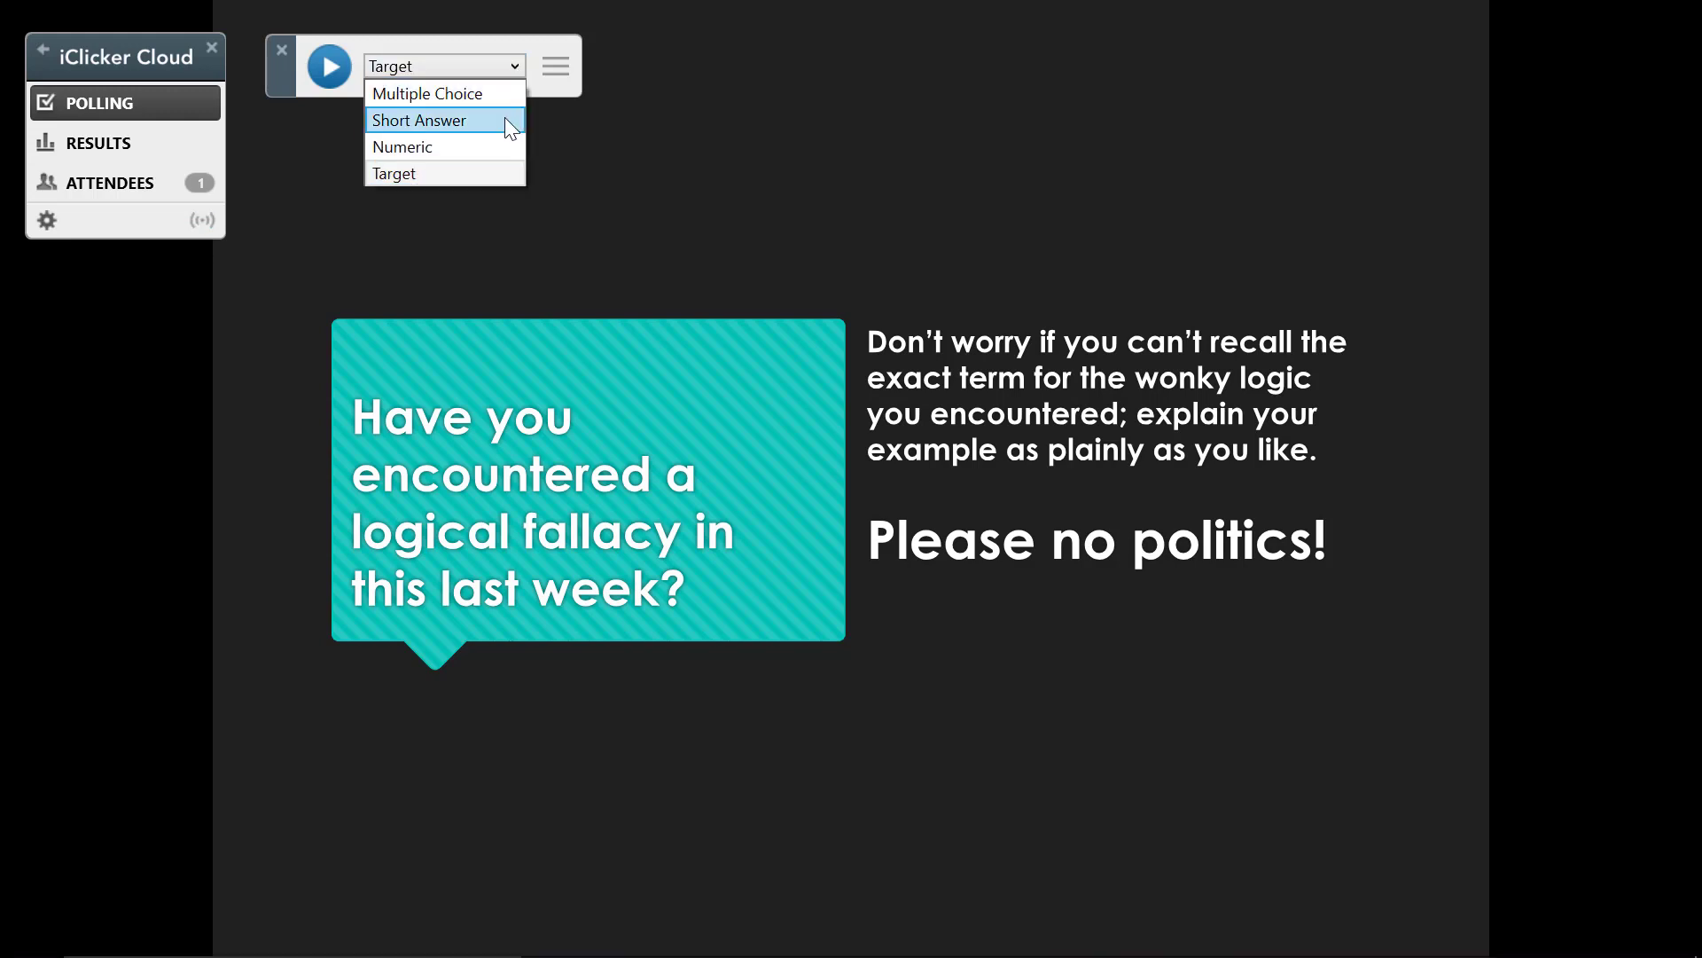
{"action": "left_click", "coordinate": [510, 124]}
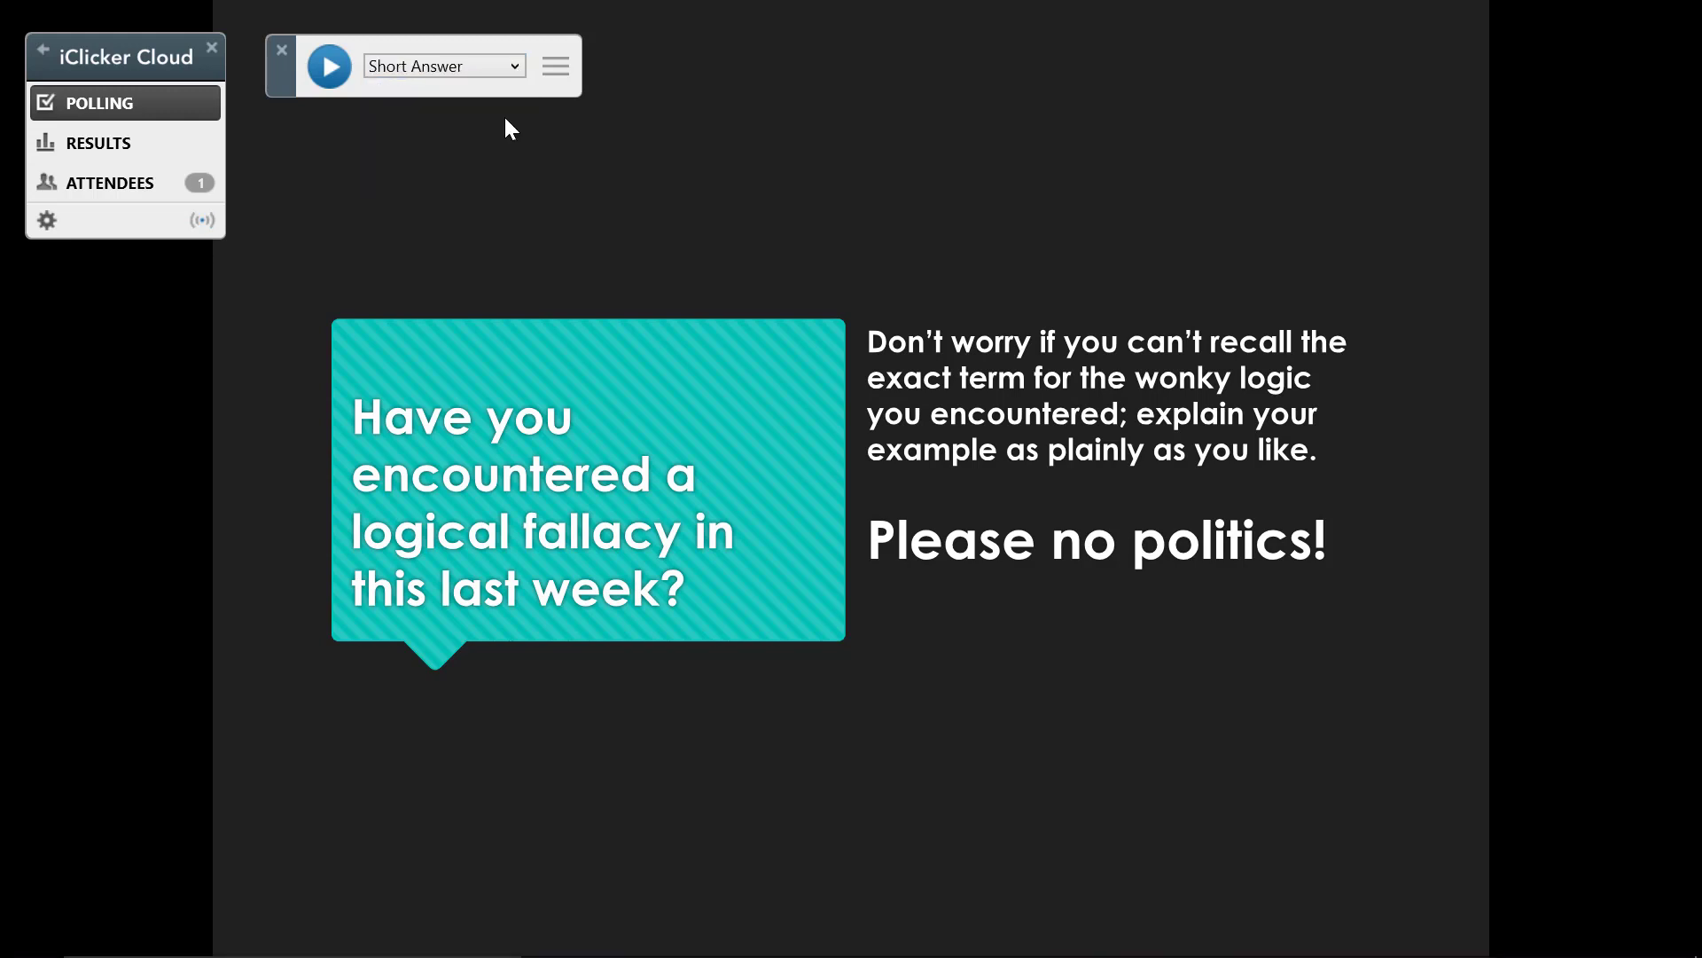
{"action": "left_click", "coordinate": [553, 64]}
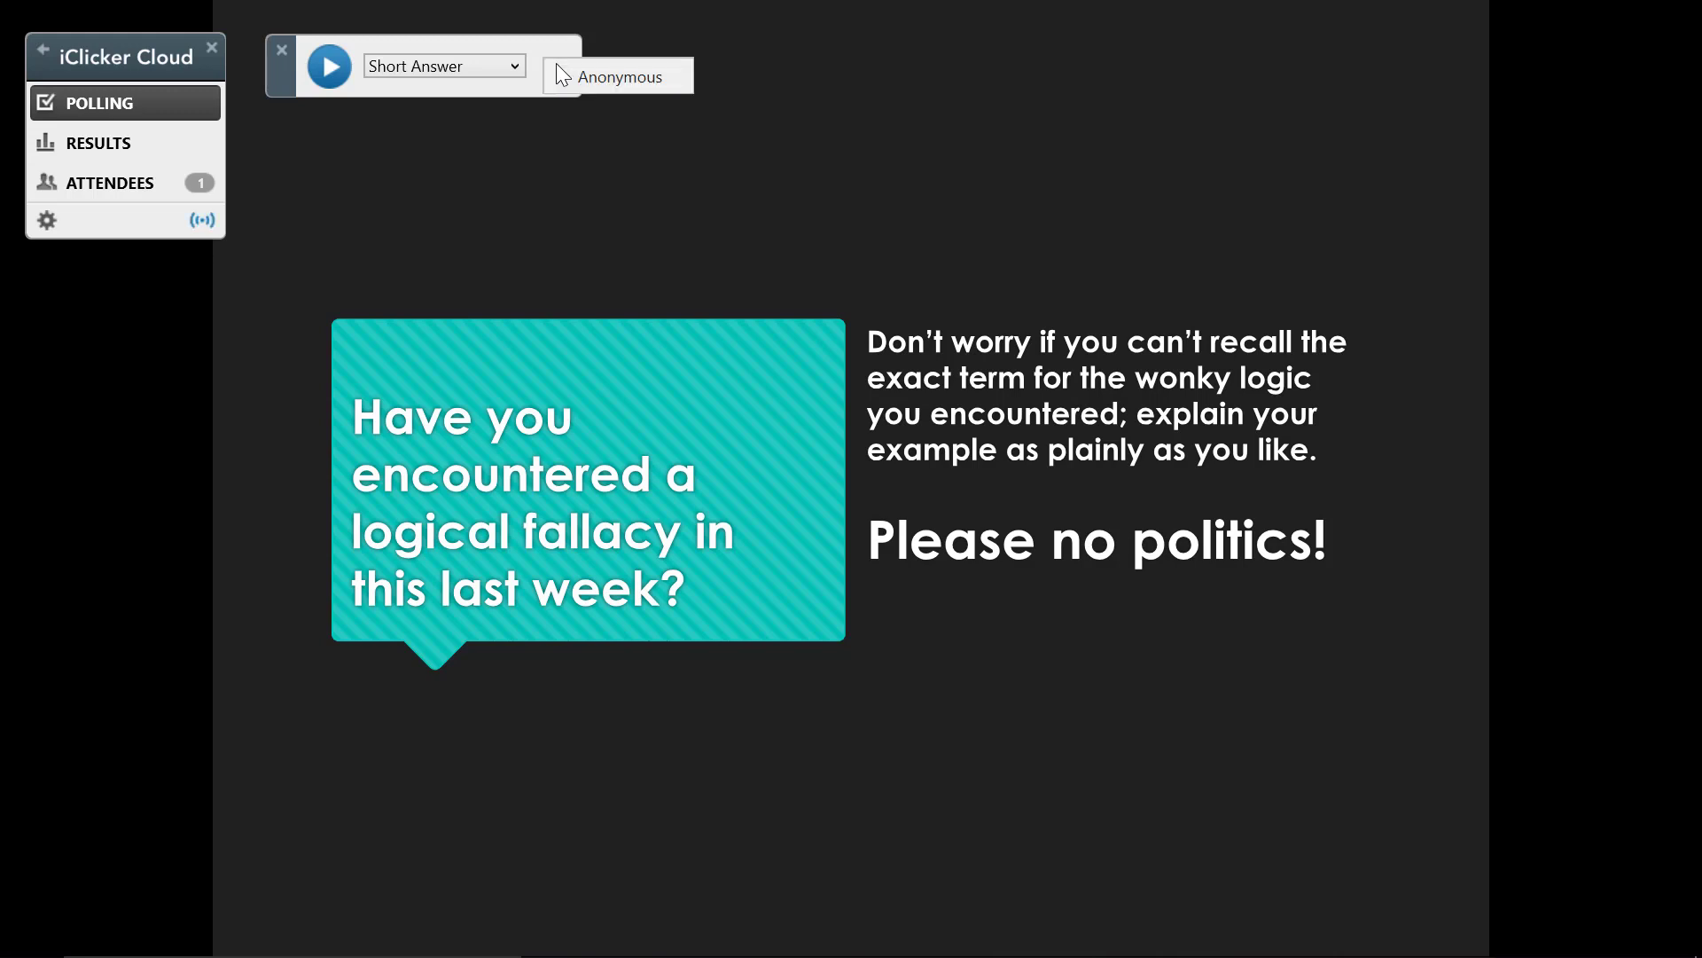
{"action": "left_click", "coordinate": [575, 76]}
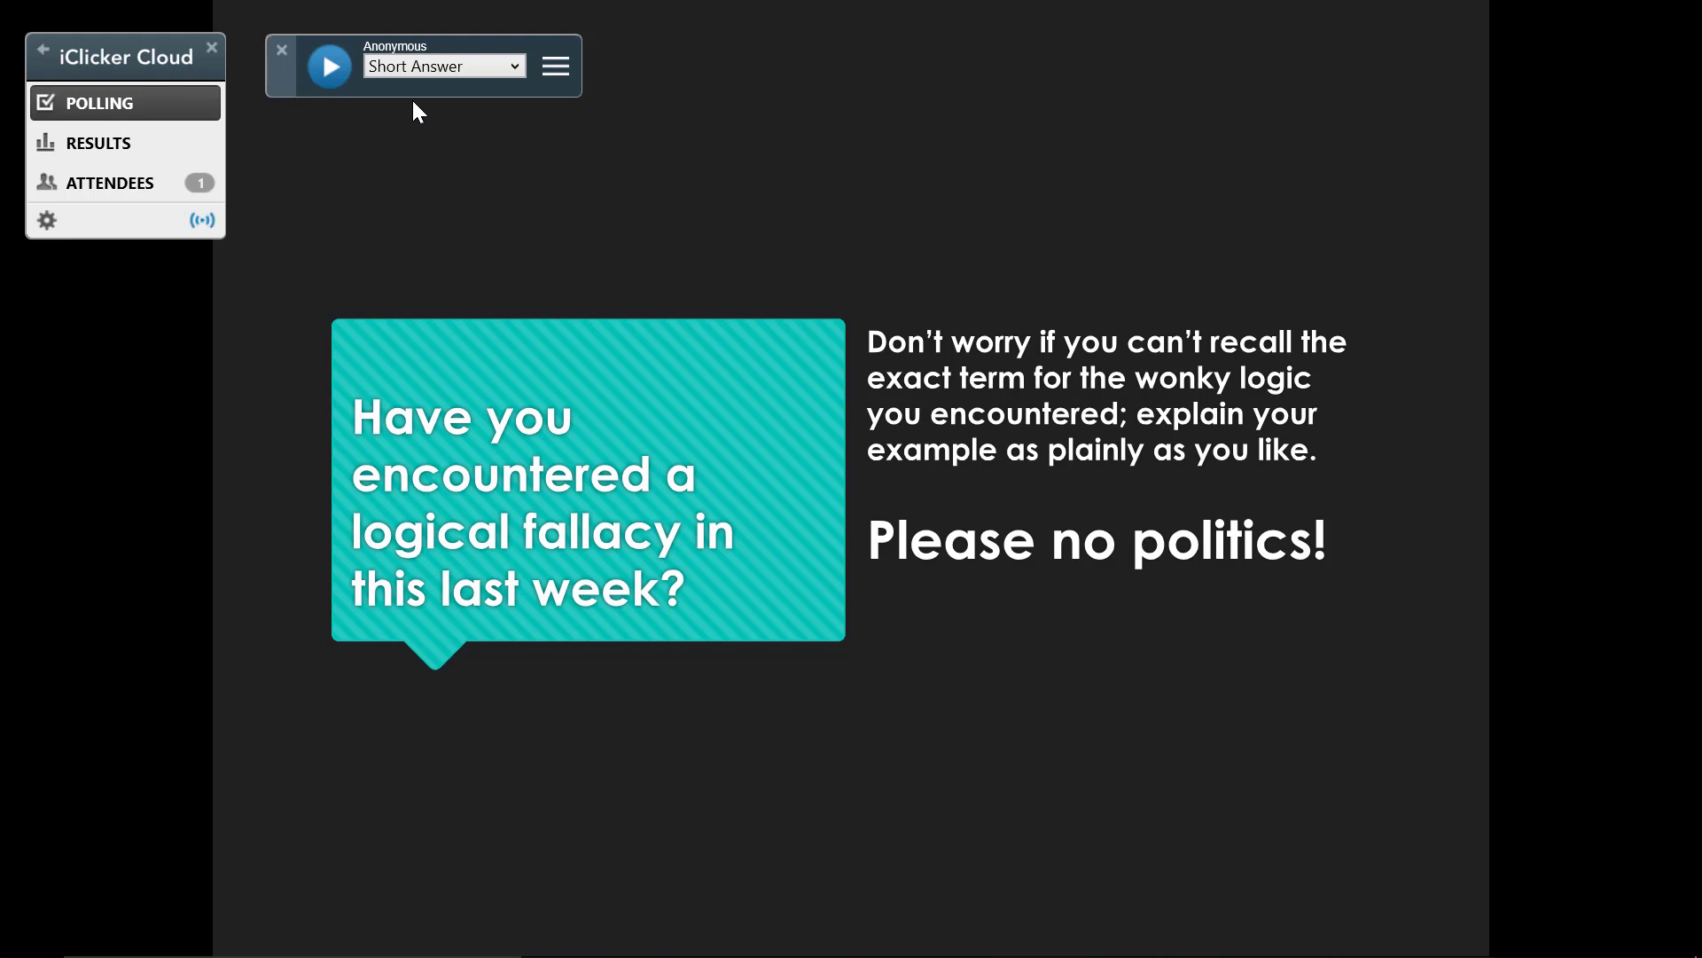
{"action": "left_click", "coordinate": [331, 64]}
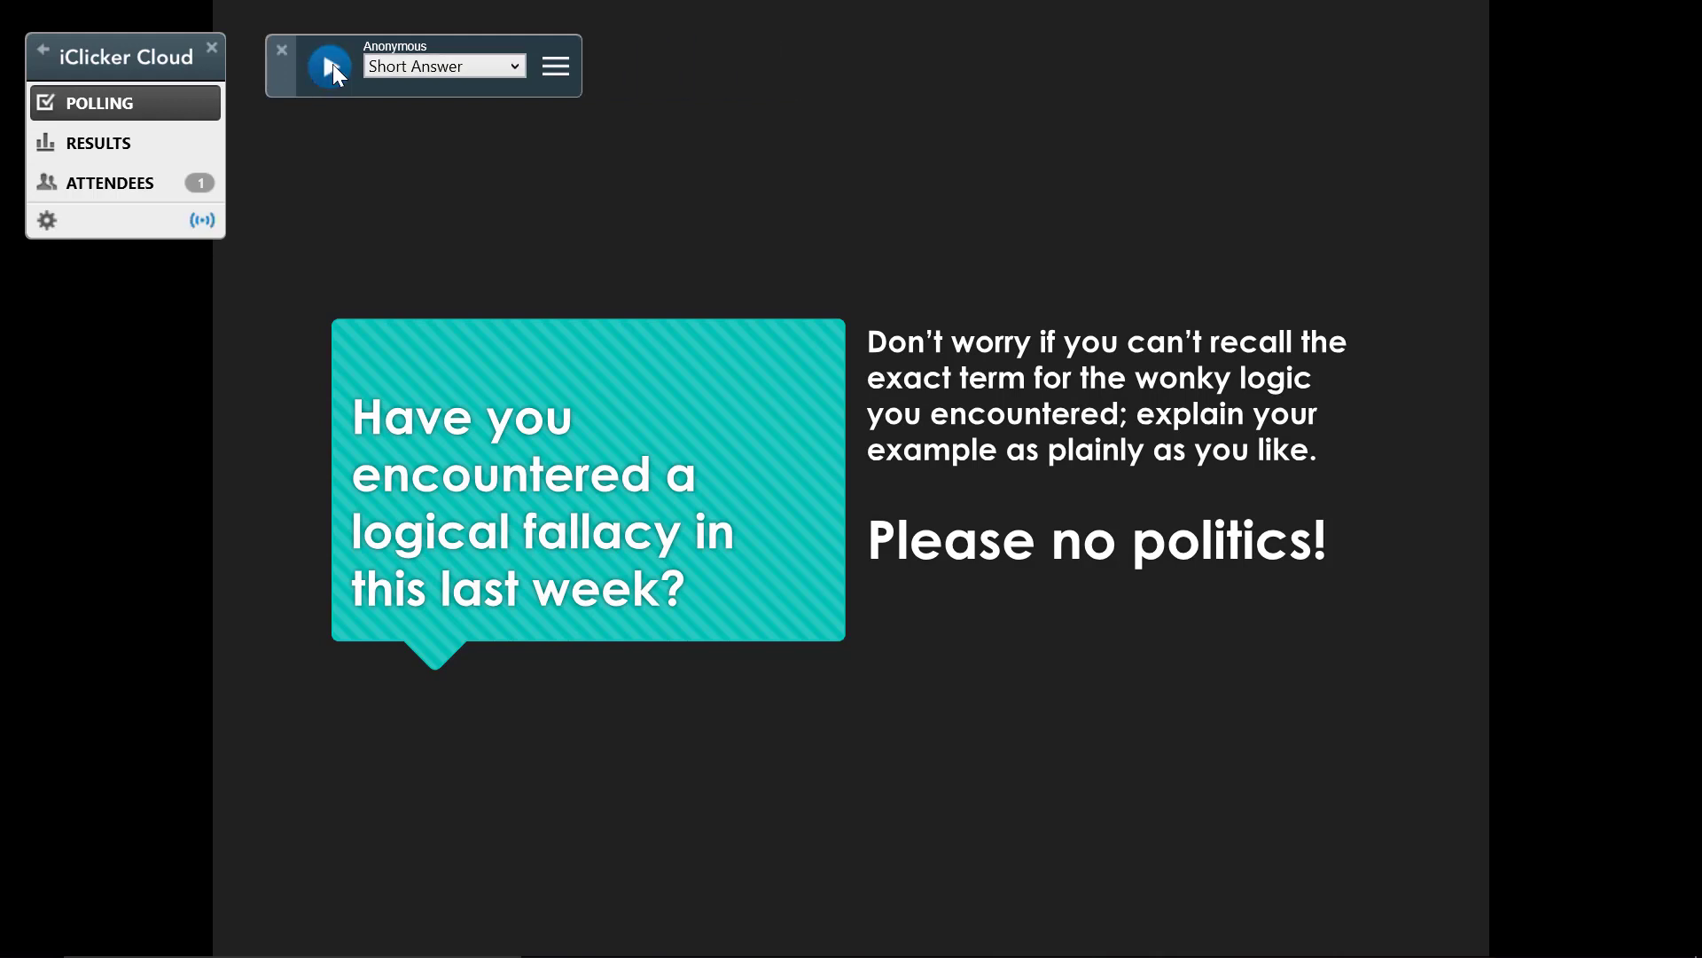
{"action": "left_click", "coordinate": [553, 78]}
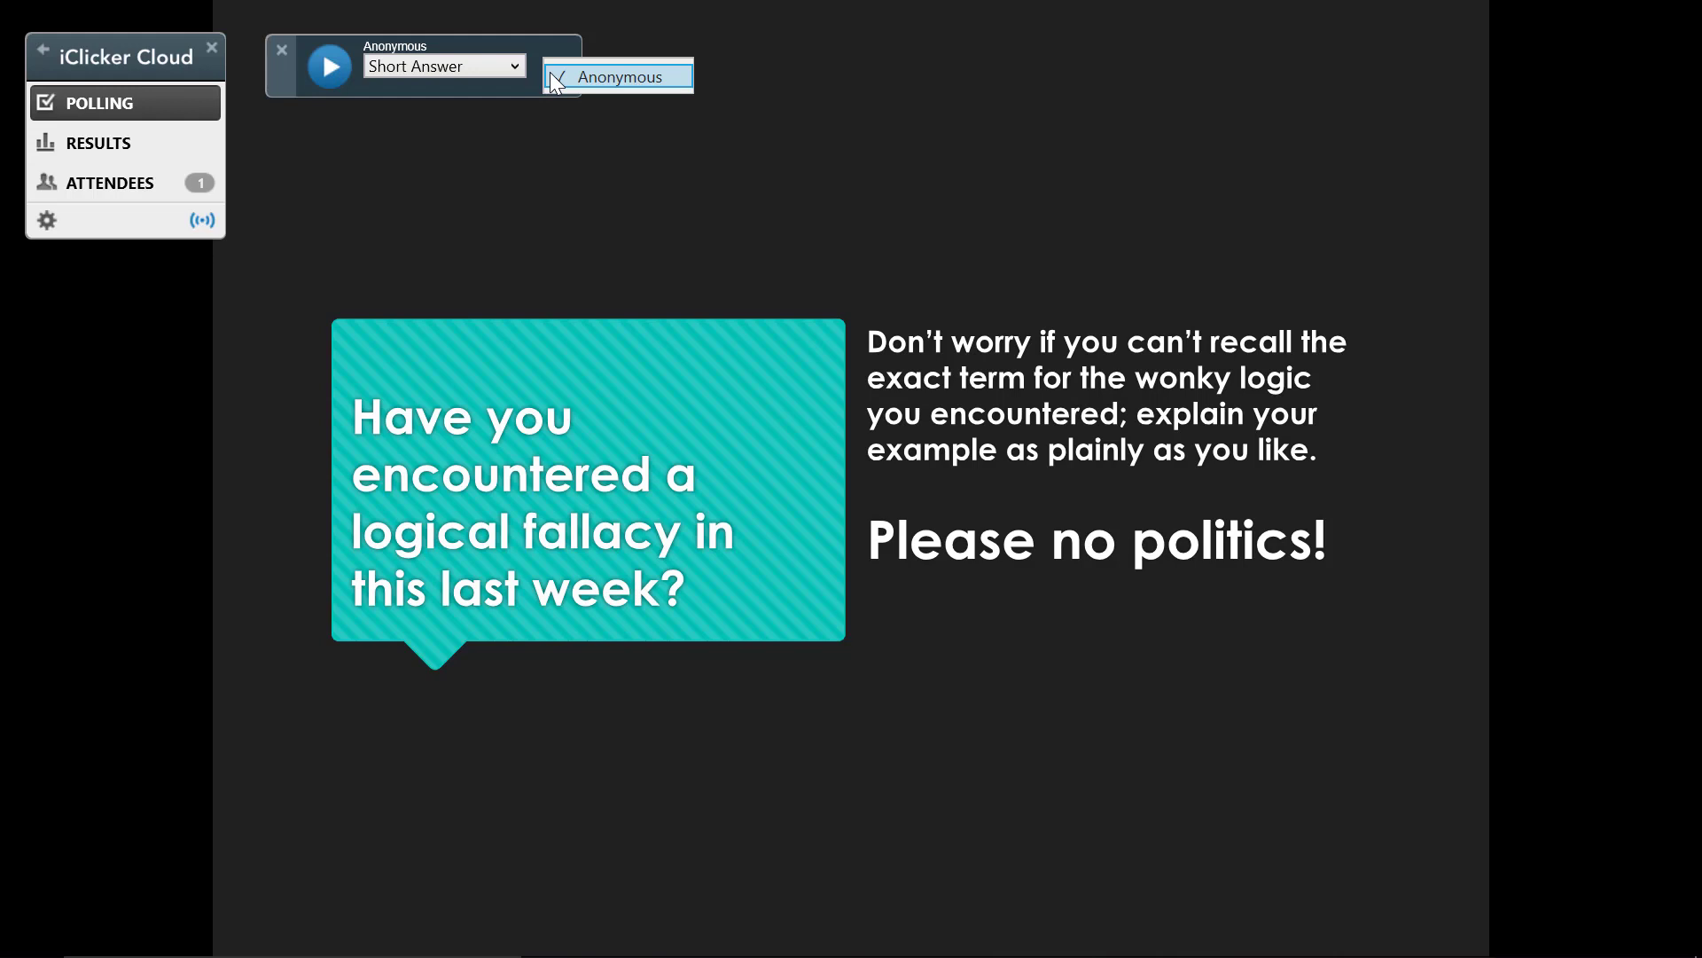
{"action": "left_click", "coordinate": [594, 78]}
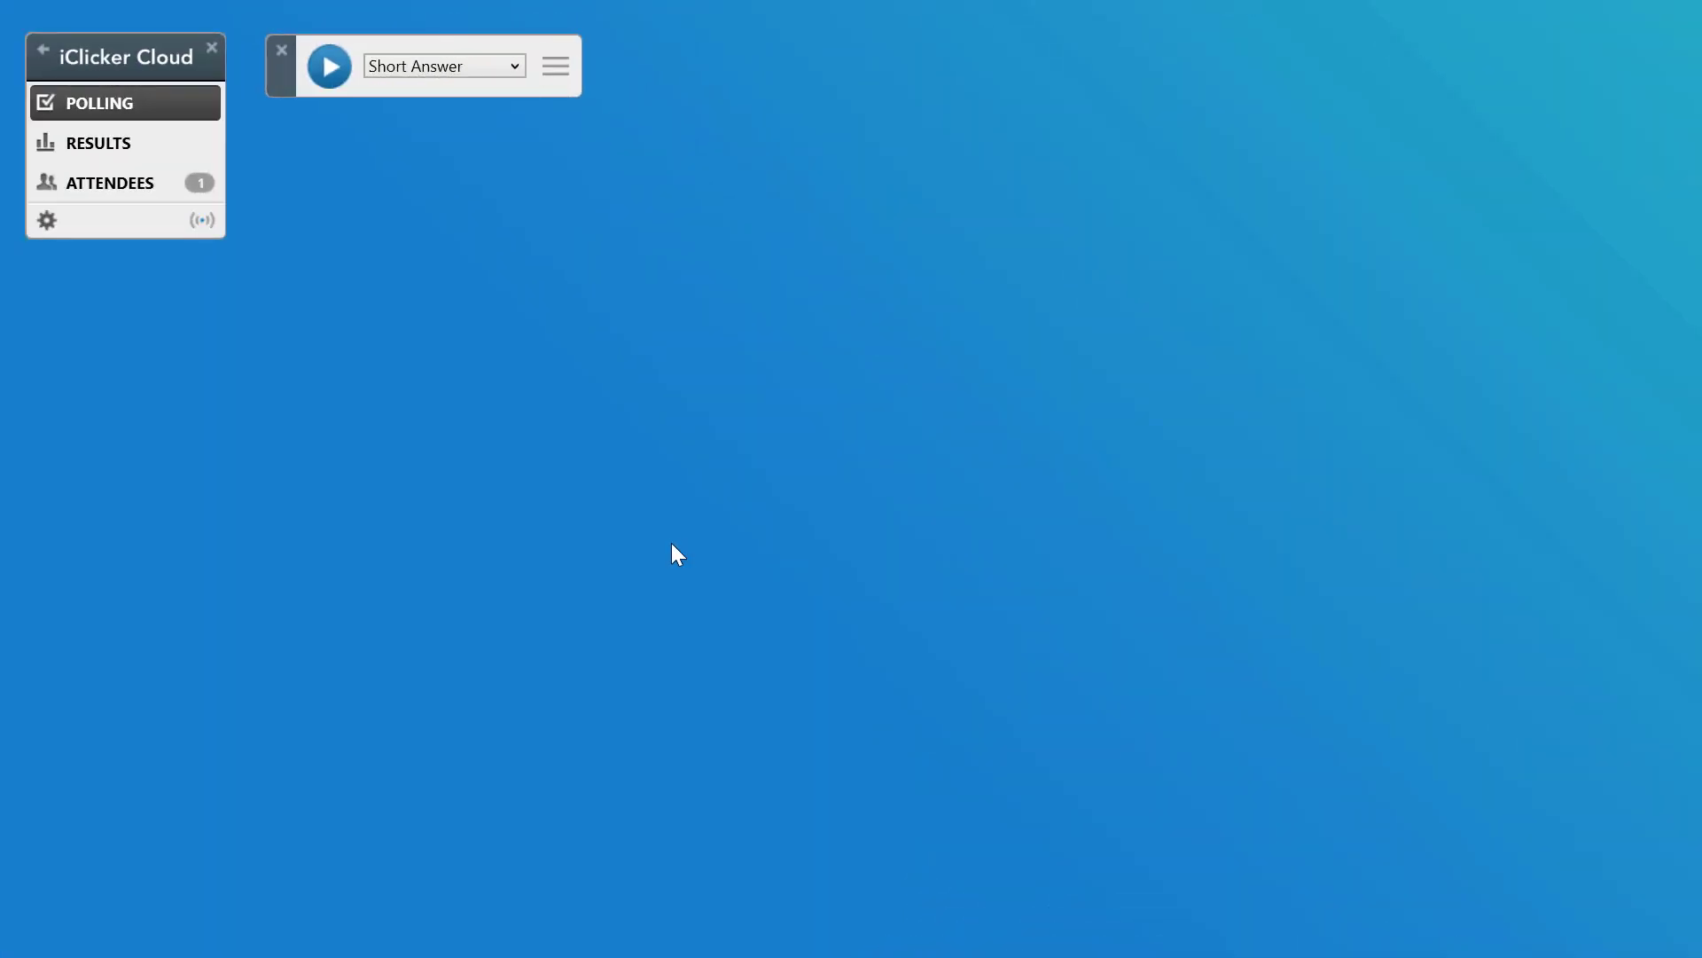
Open the session's poll results and step back to Question 1
{"action": "left_click", "coordinate": [126, 150]}
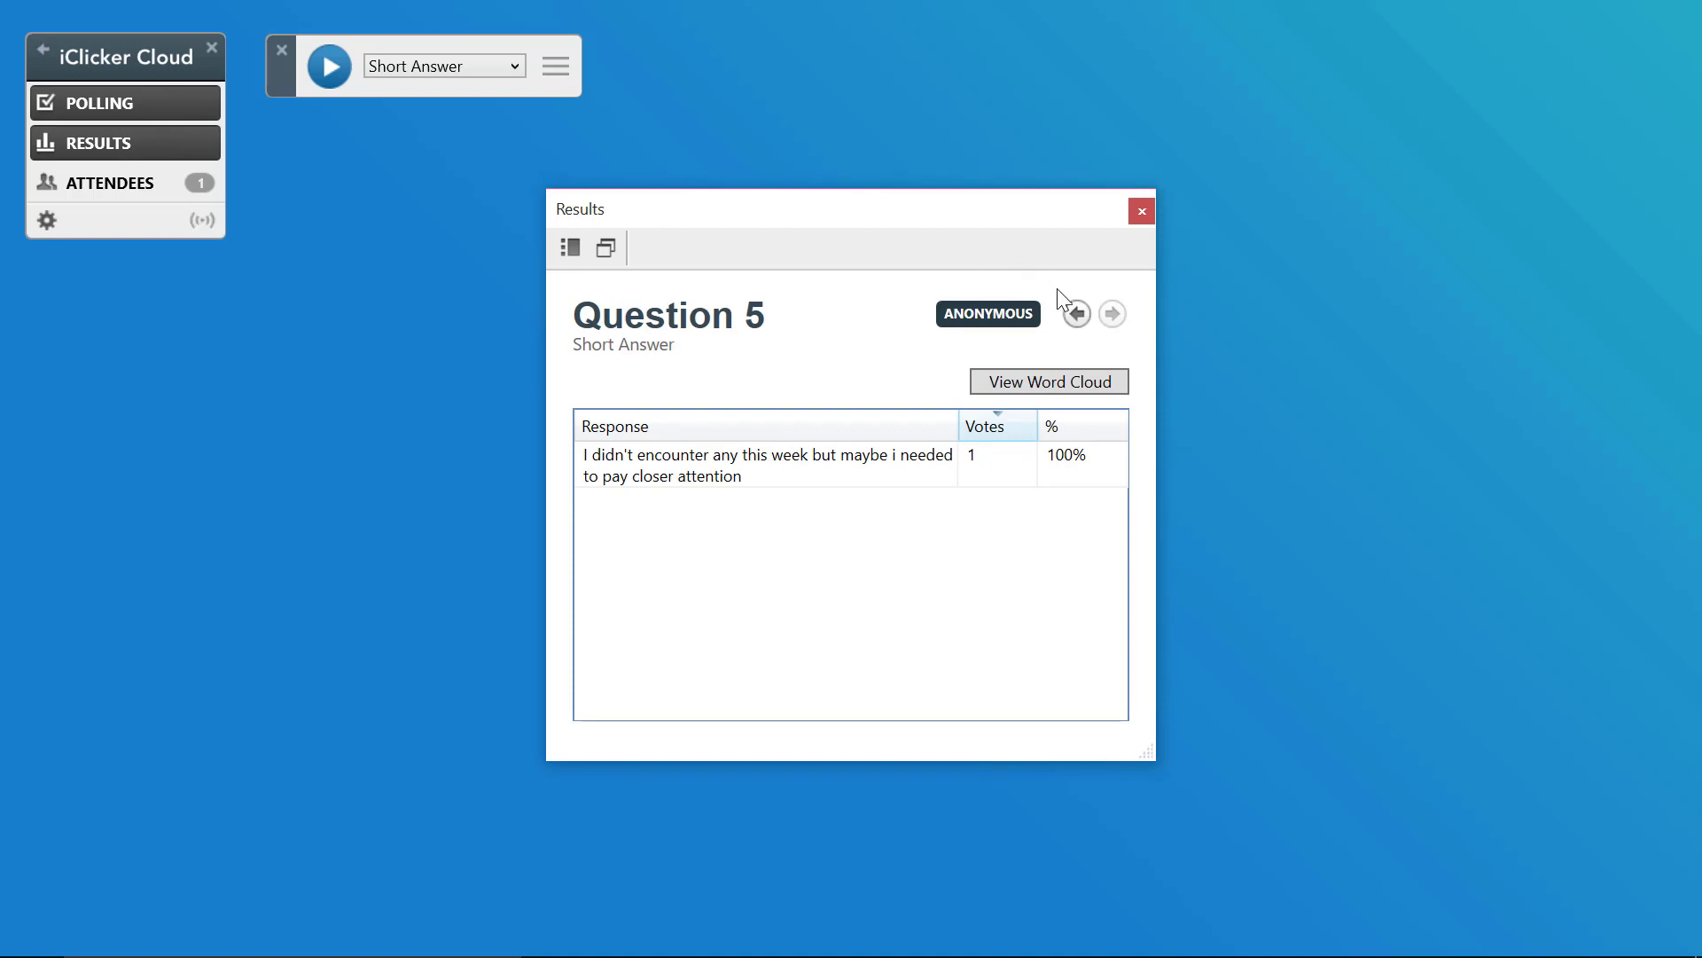
{"action": "left_click", "coordinate": [1077, 313]}
{"action": "left_click", "coordinate": [1076, 314]}
{"action": "left_click", "coordinate": [1076, 314]}
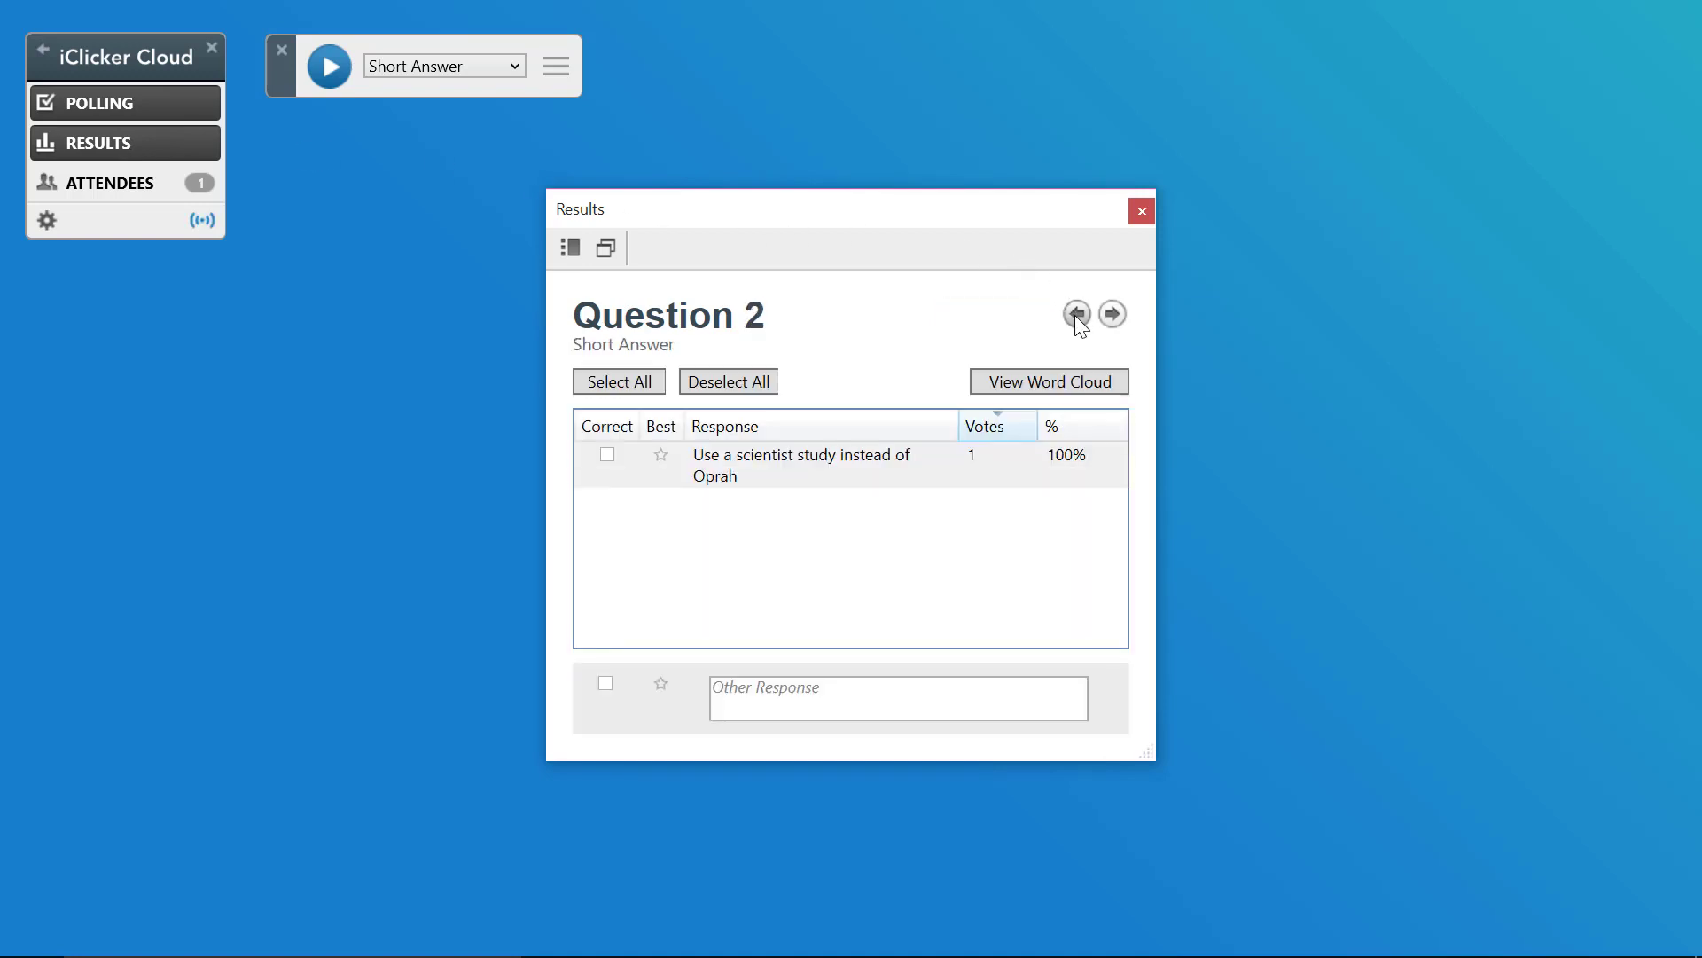
{"action": "left_click", "coordinate": [1076, 314]}
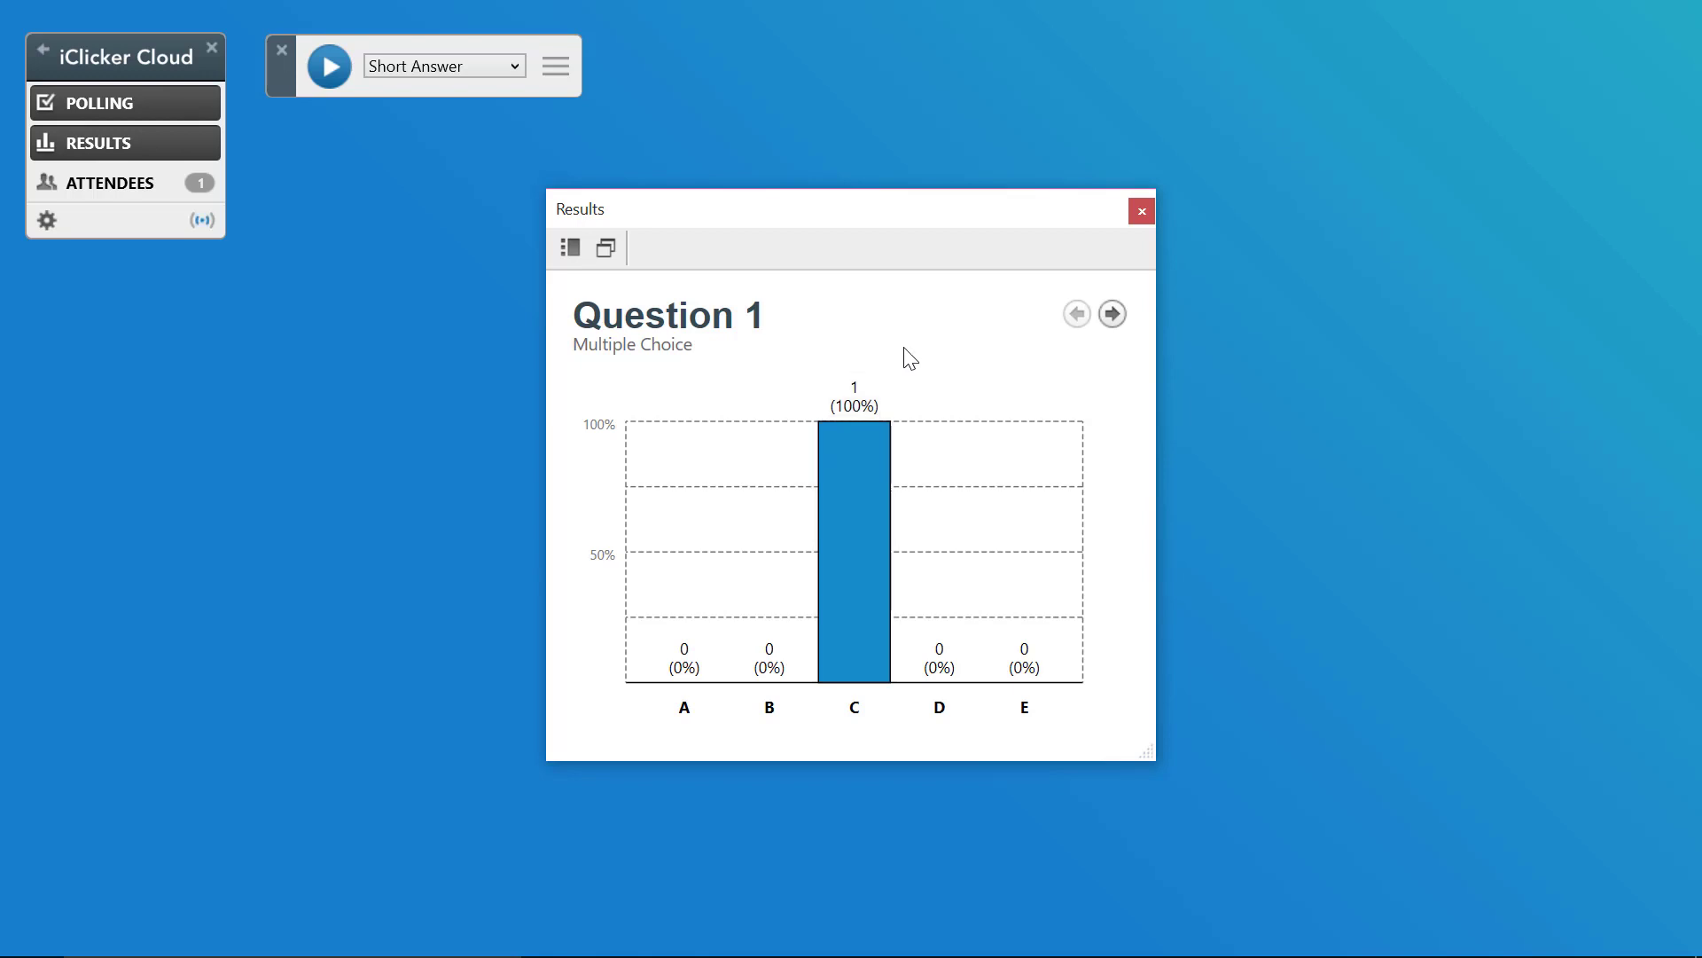
Grade Question 1 with C as the only correct answer, then advance to Question 2
{"action": "left_click", "coordinate": [839, 705]}
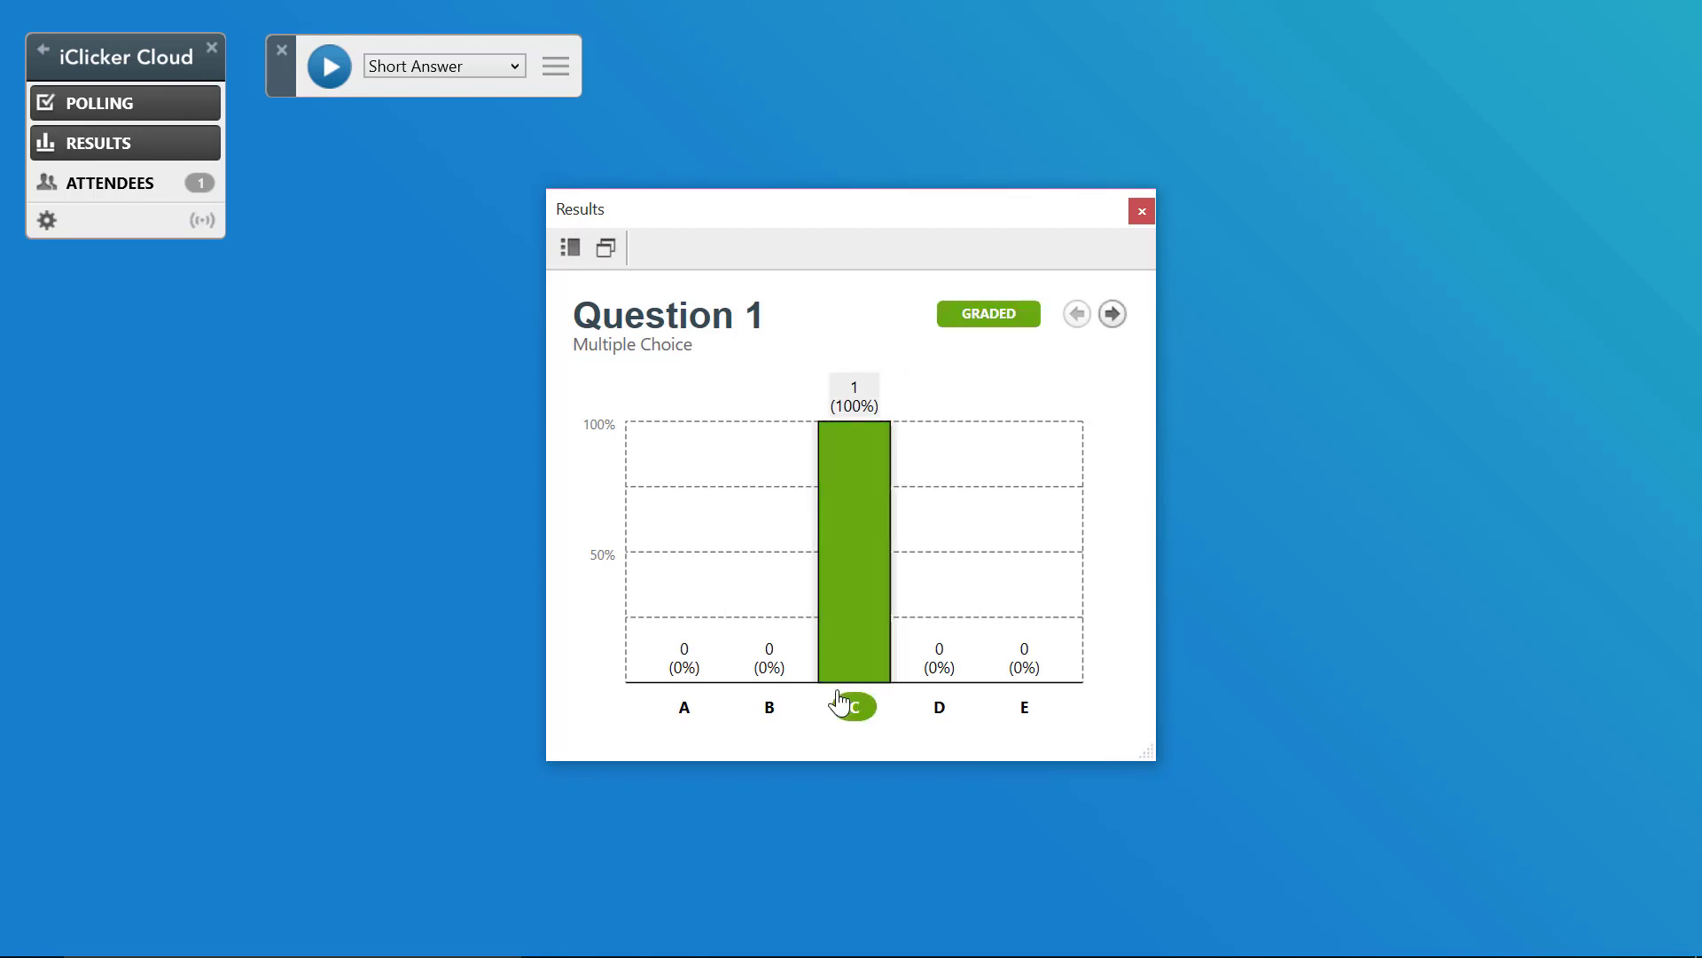
{"action": "left_click", "coordinate": [928, 700]}
{"action": "left_click", "coordinate": [1057, 689]}
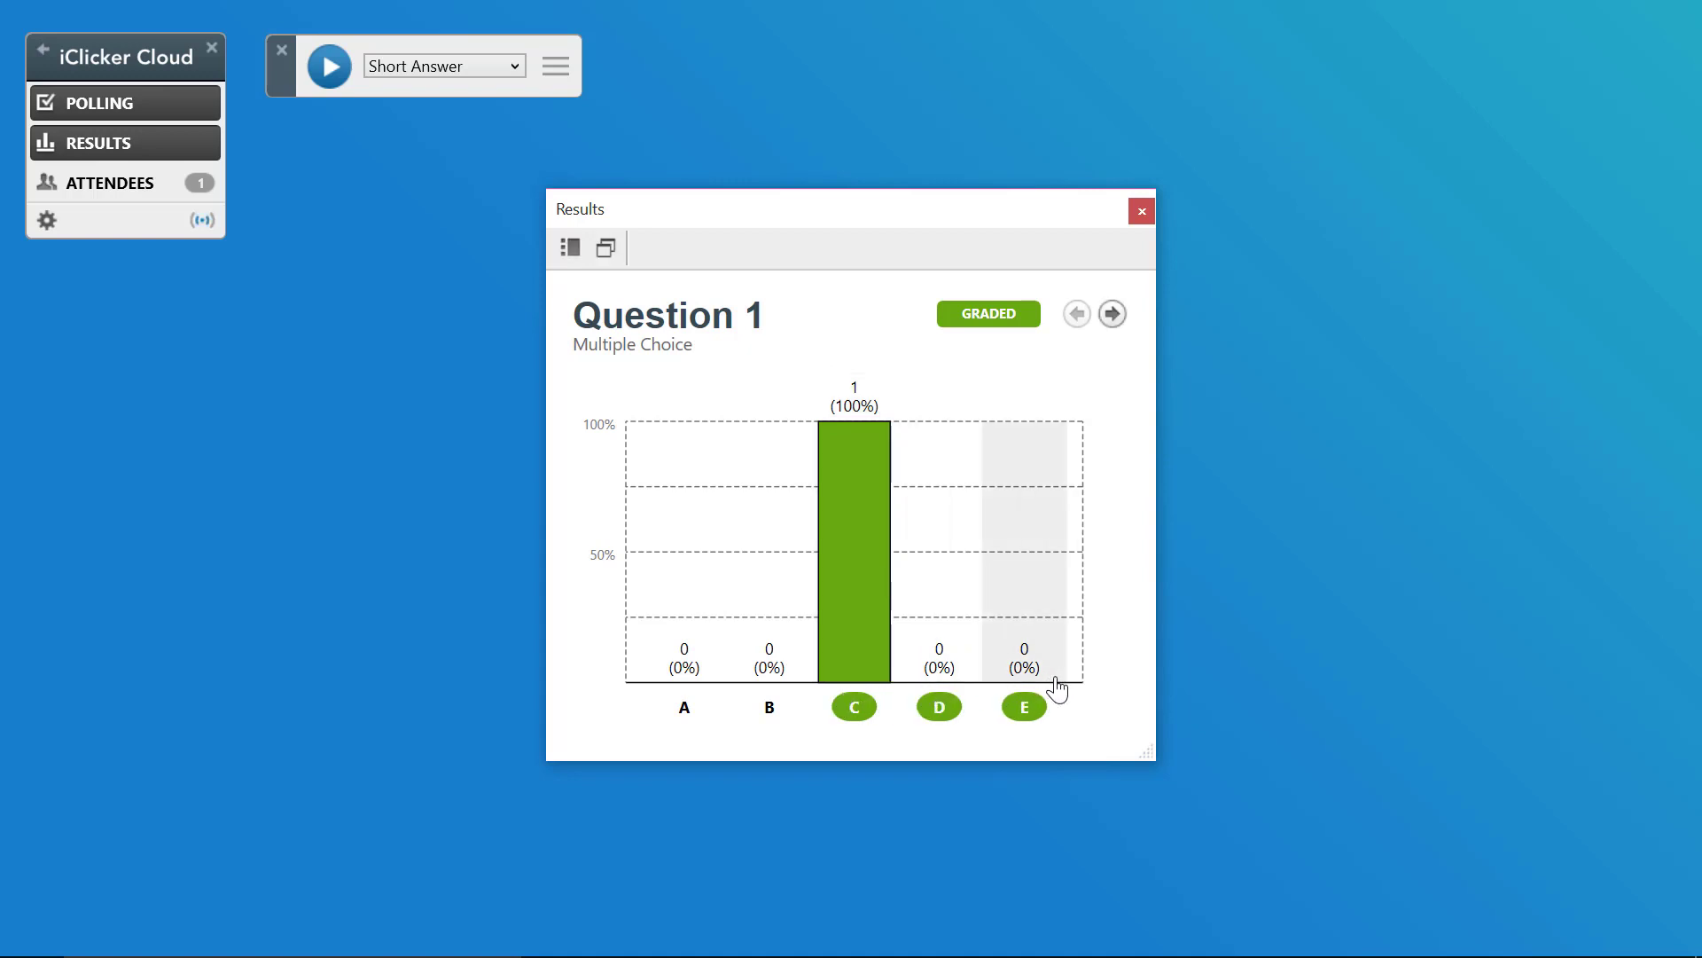
{"action": "left_click", "coordinate": [939, 705]}
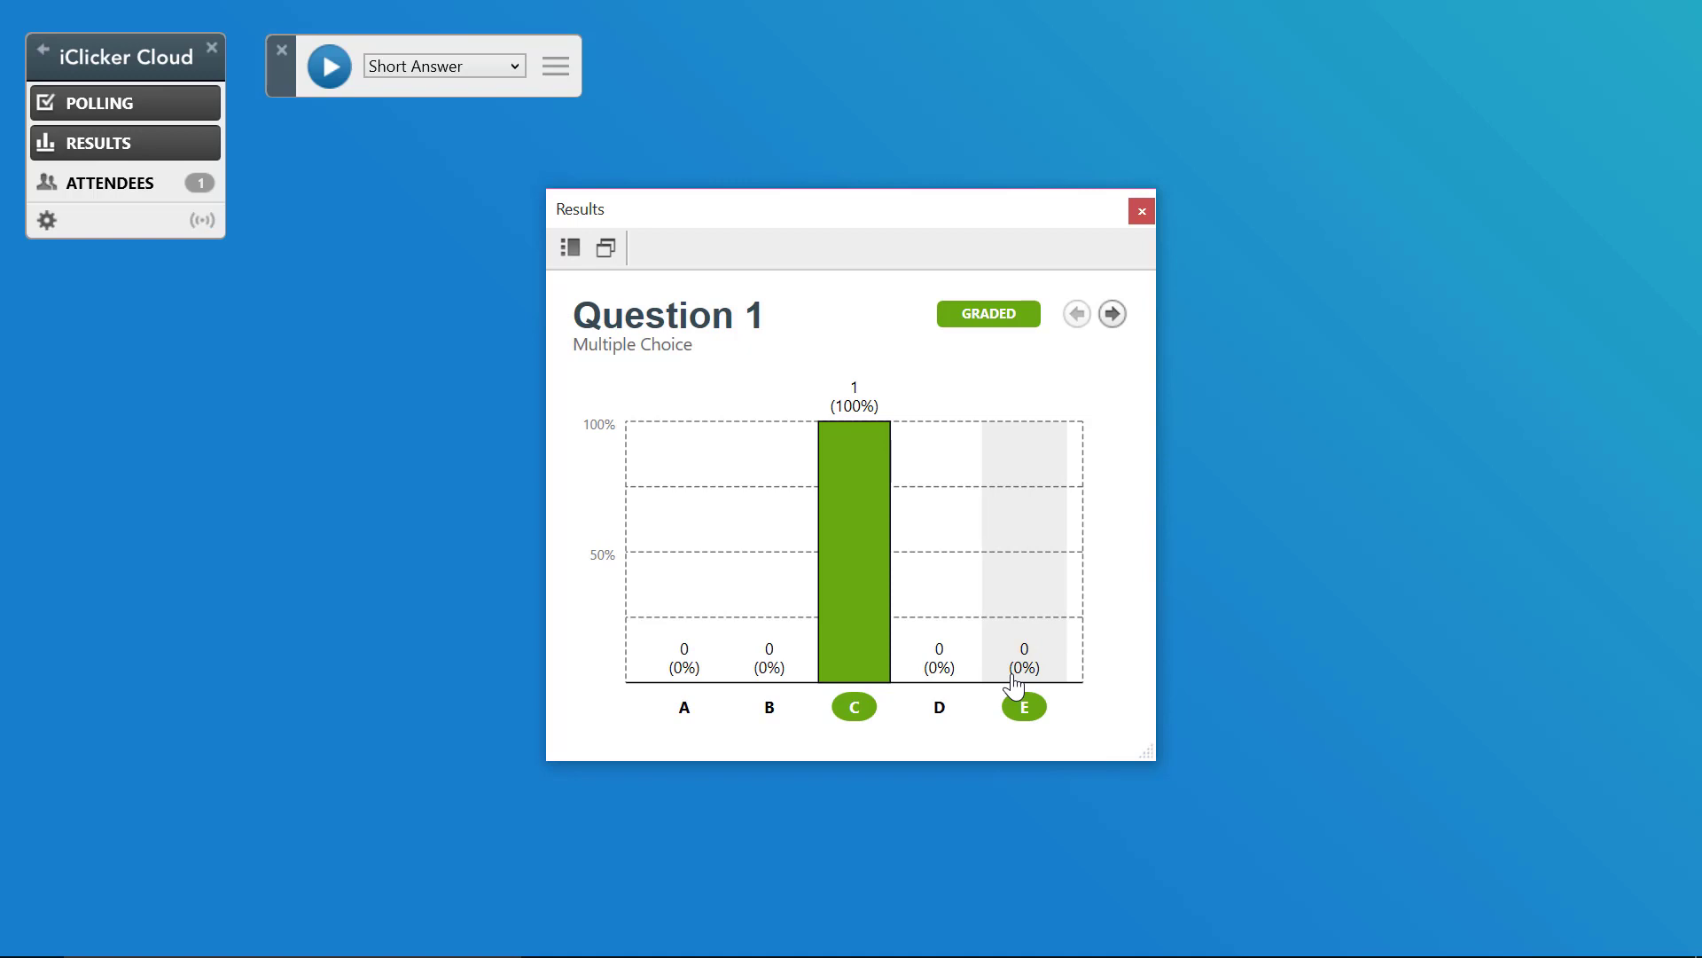
{"action": "left_click", "coordinate": [1021, 705]}
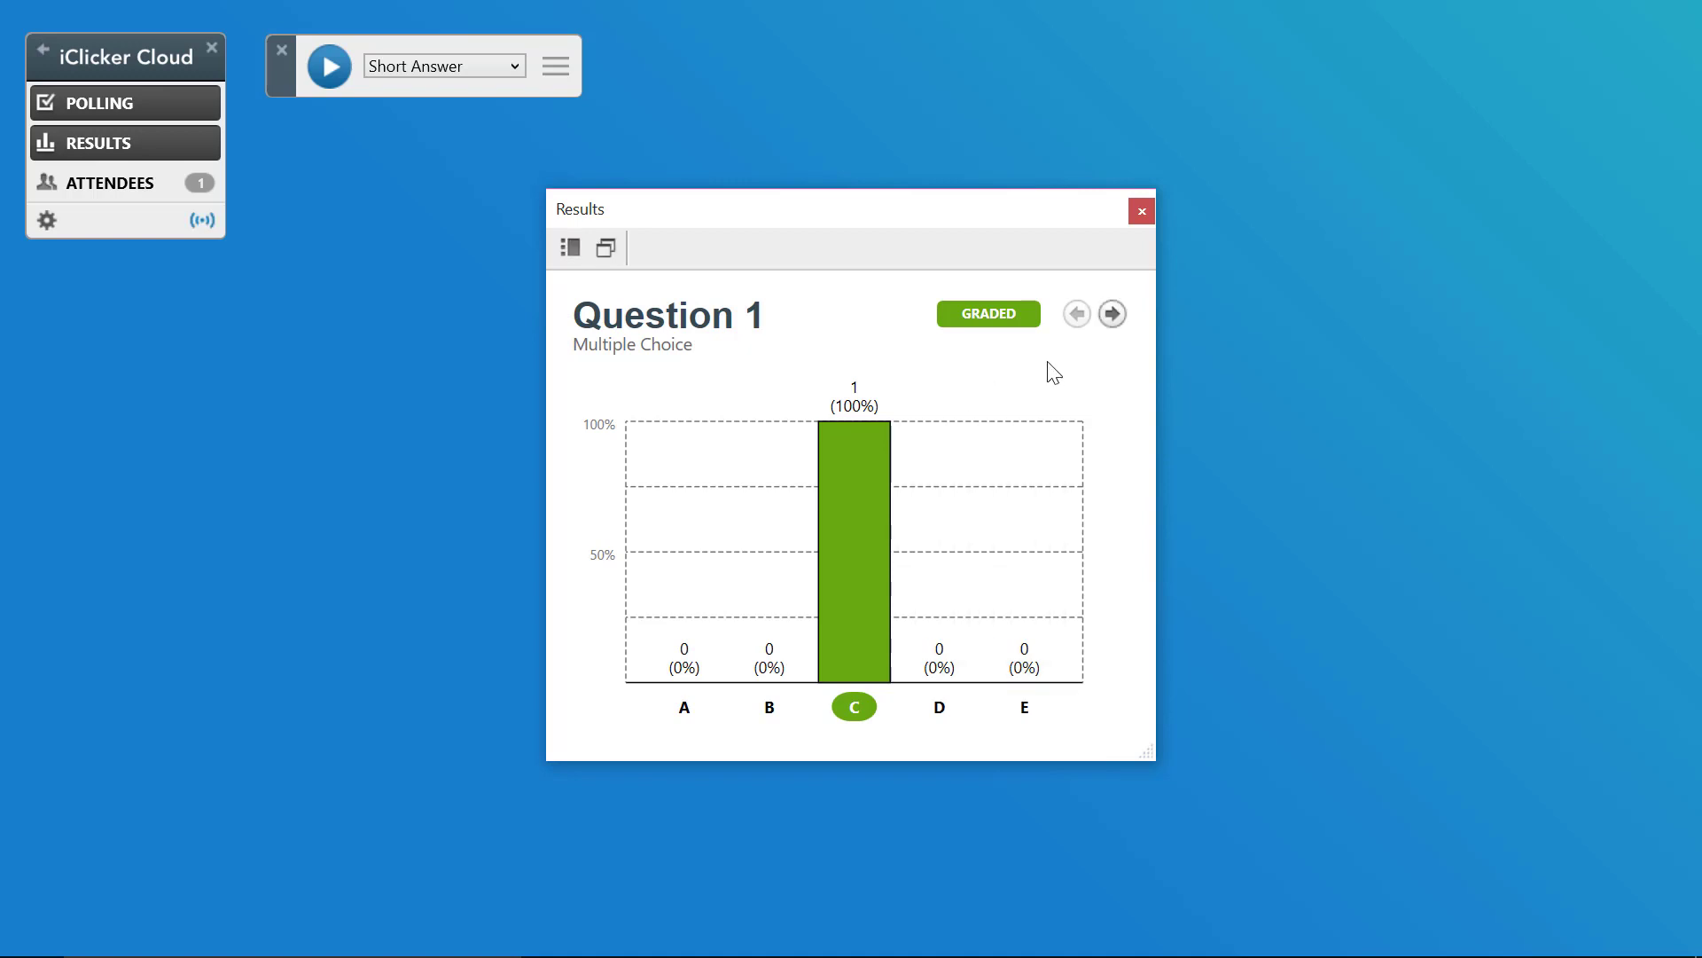
{"action": "left_click", "coordinate": [1112, 316]}
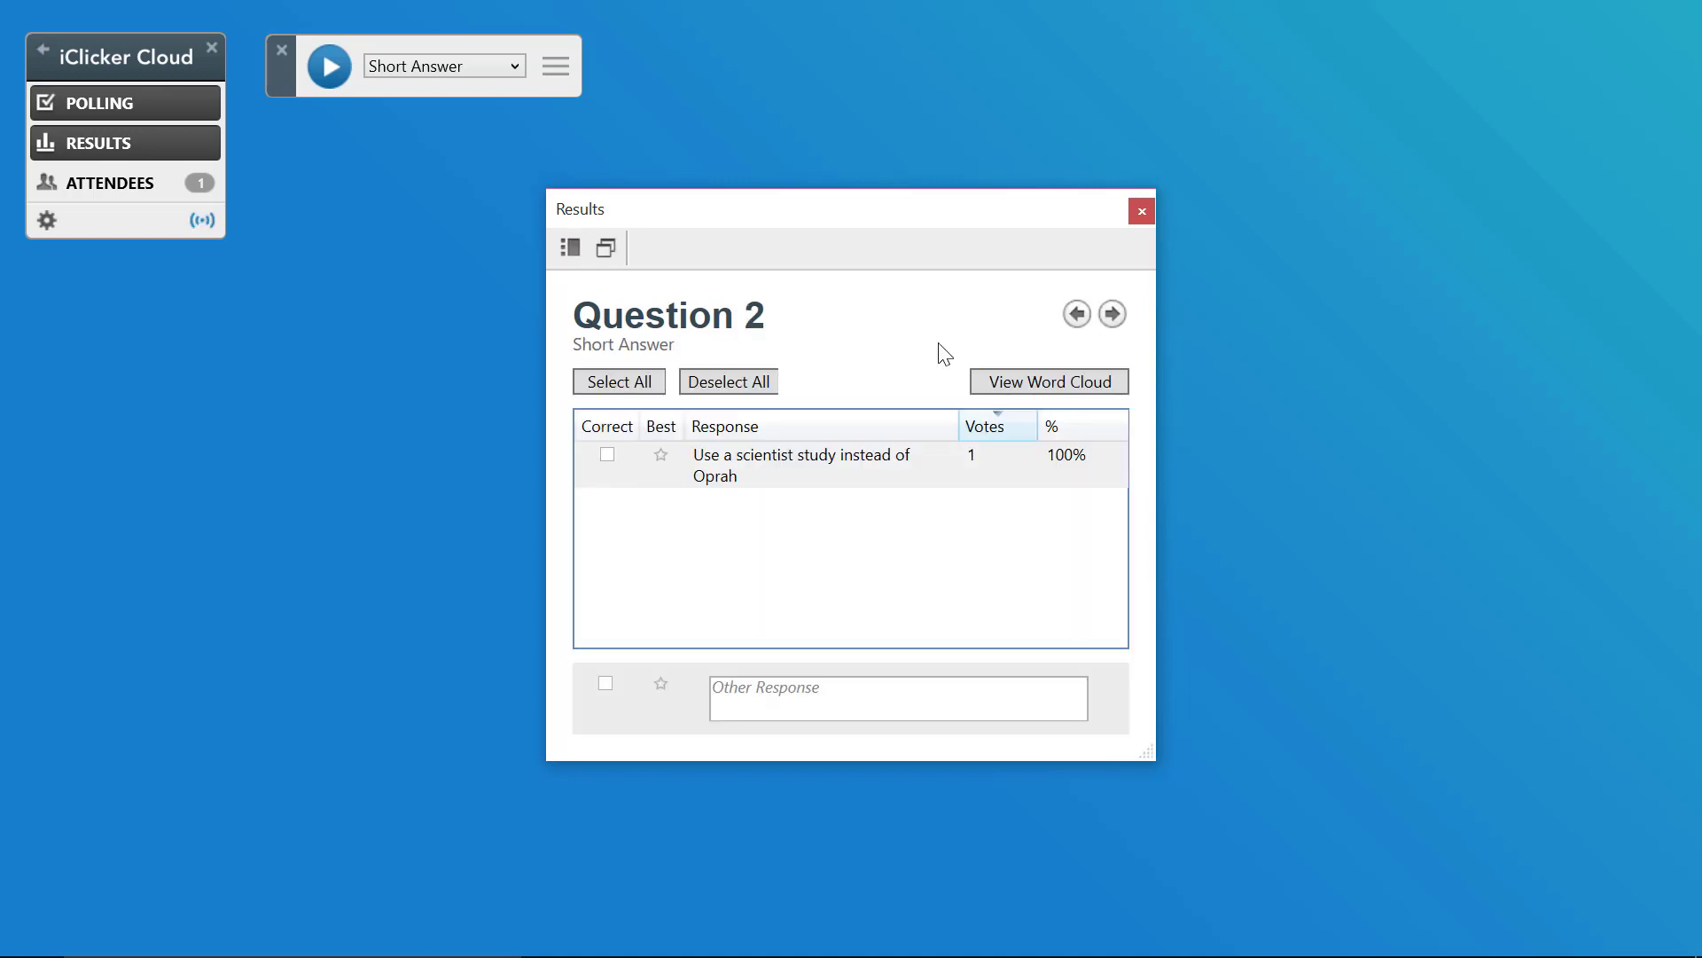
Mark Question 2's student response correct and add an accepted answer 'Enter an answer here', marked correct and best
{"action": "left_click", "coordinate": [607, 456]}
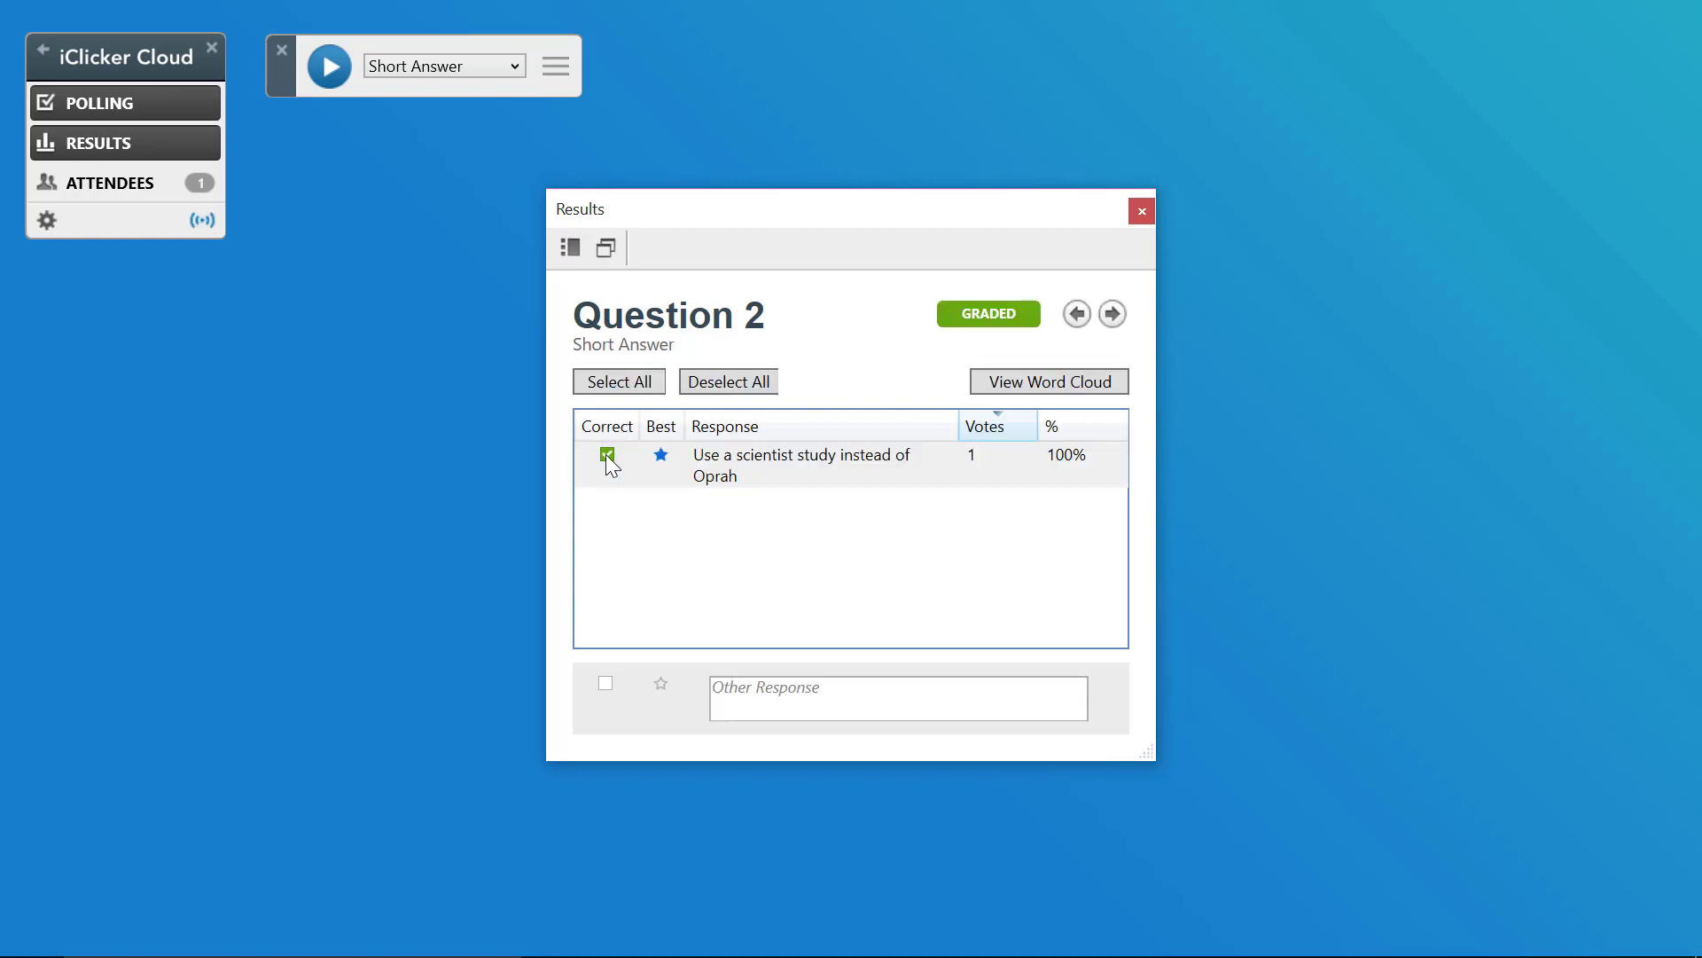
{"action": "left_click", "coordinate": [748, 687]}
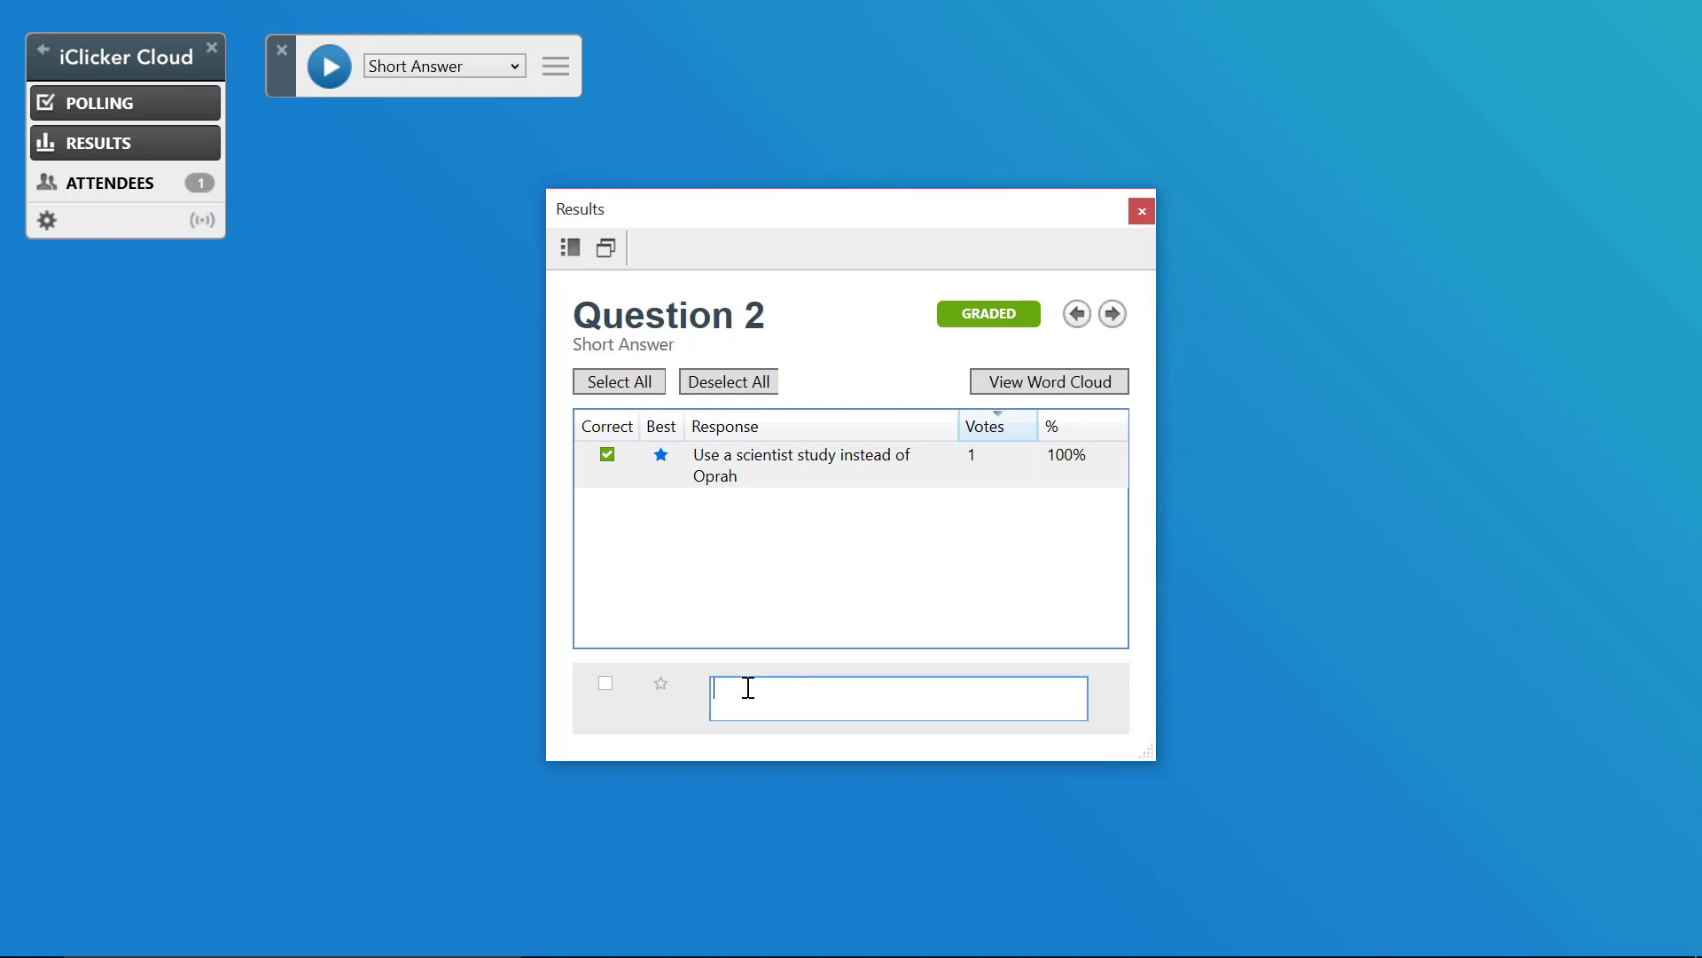
{"action": "type", "text": "Enter an answer here"}
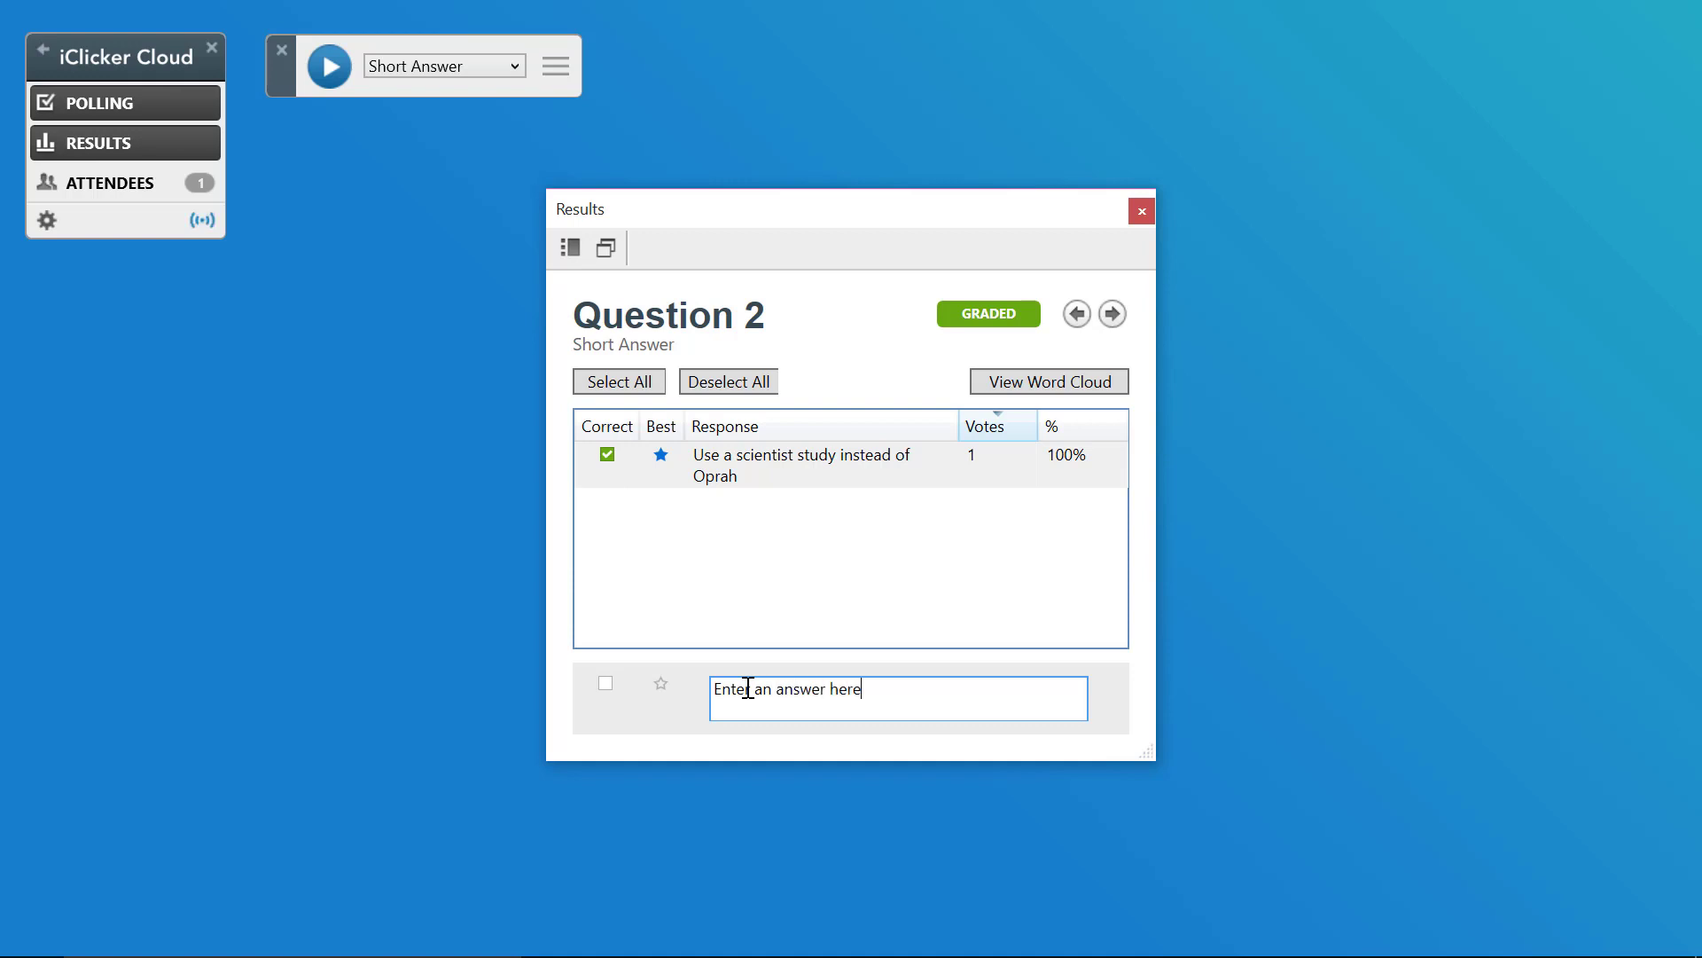
{"action": "left_click", "coordinate": [604, 683]}
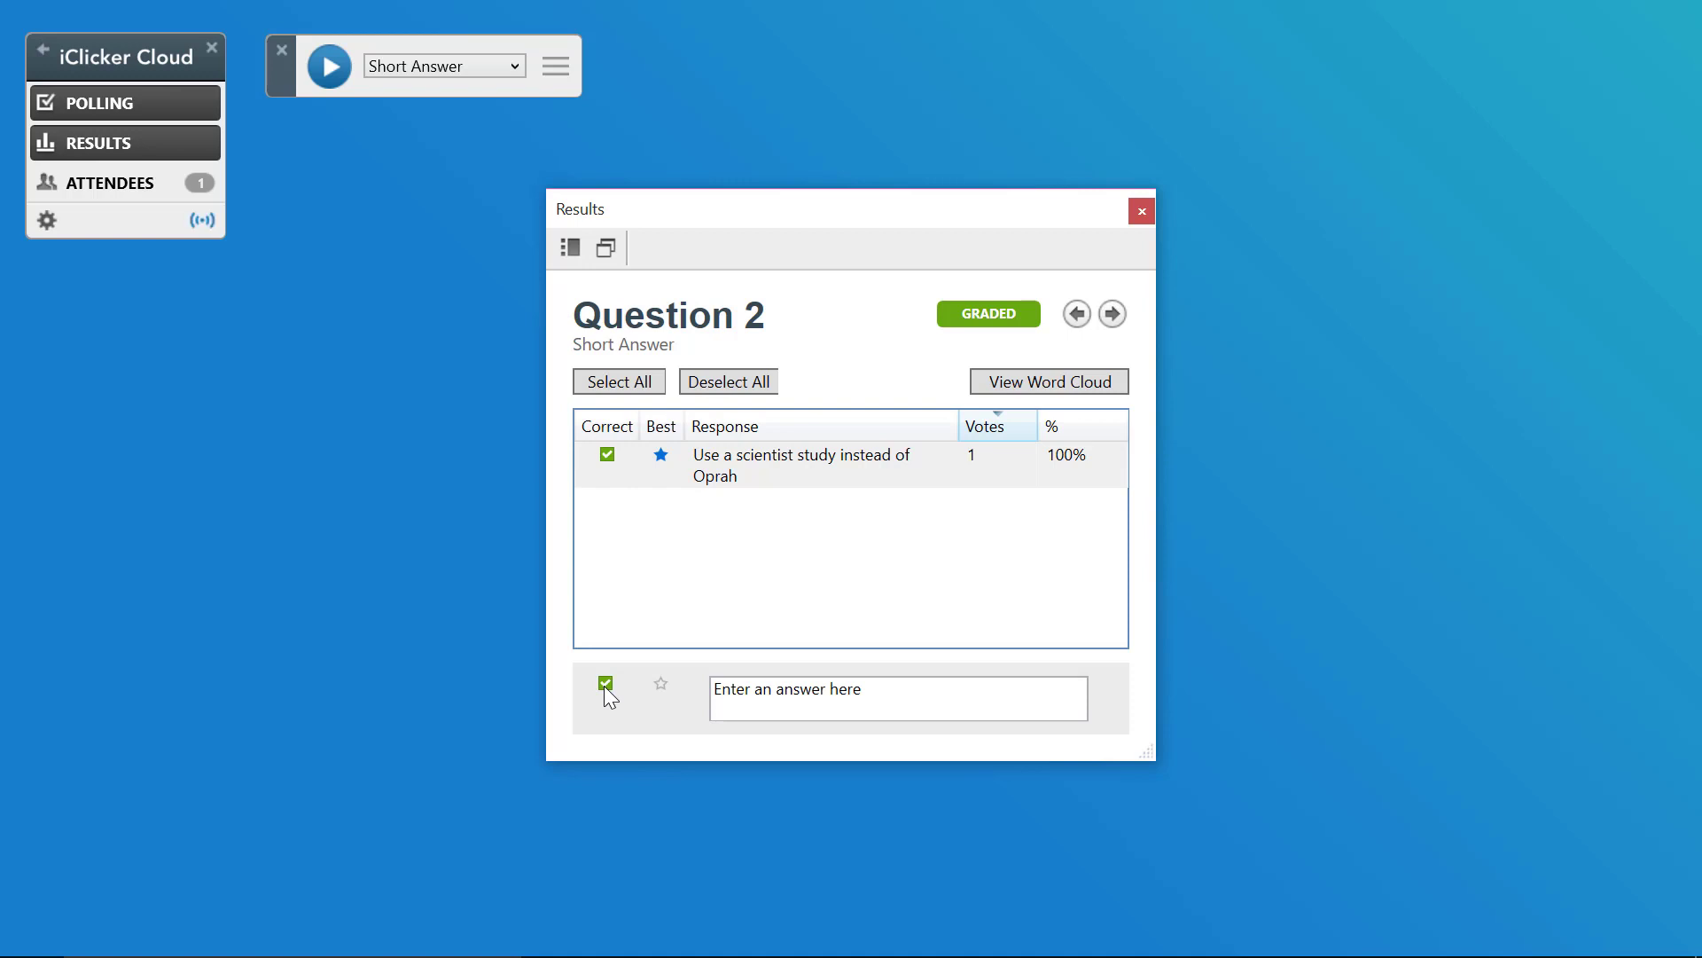
{"action": "left_click", "coordinate": [661, 683]}
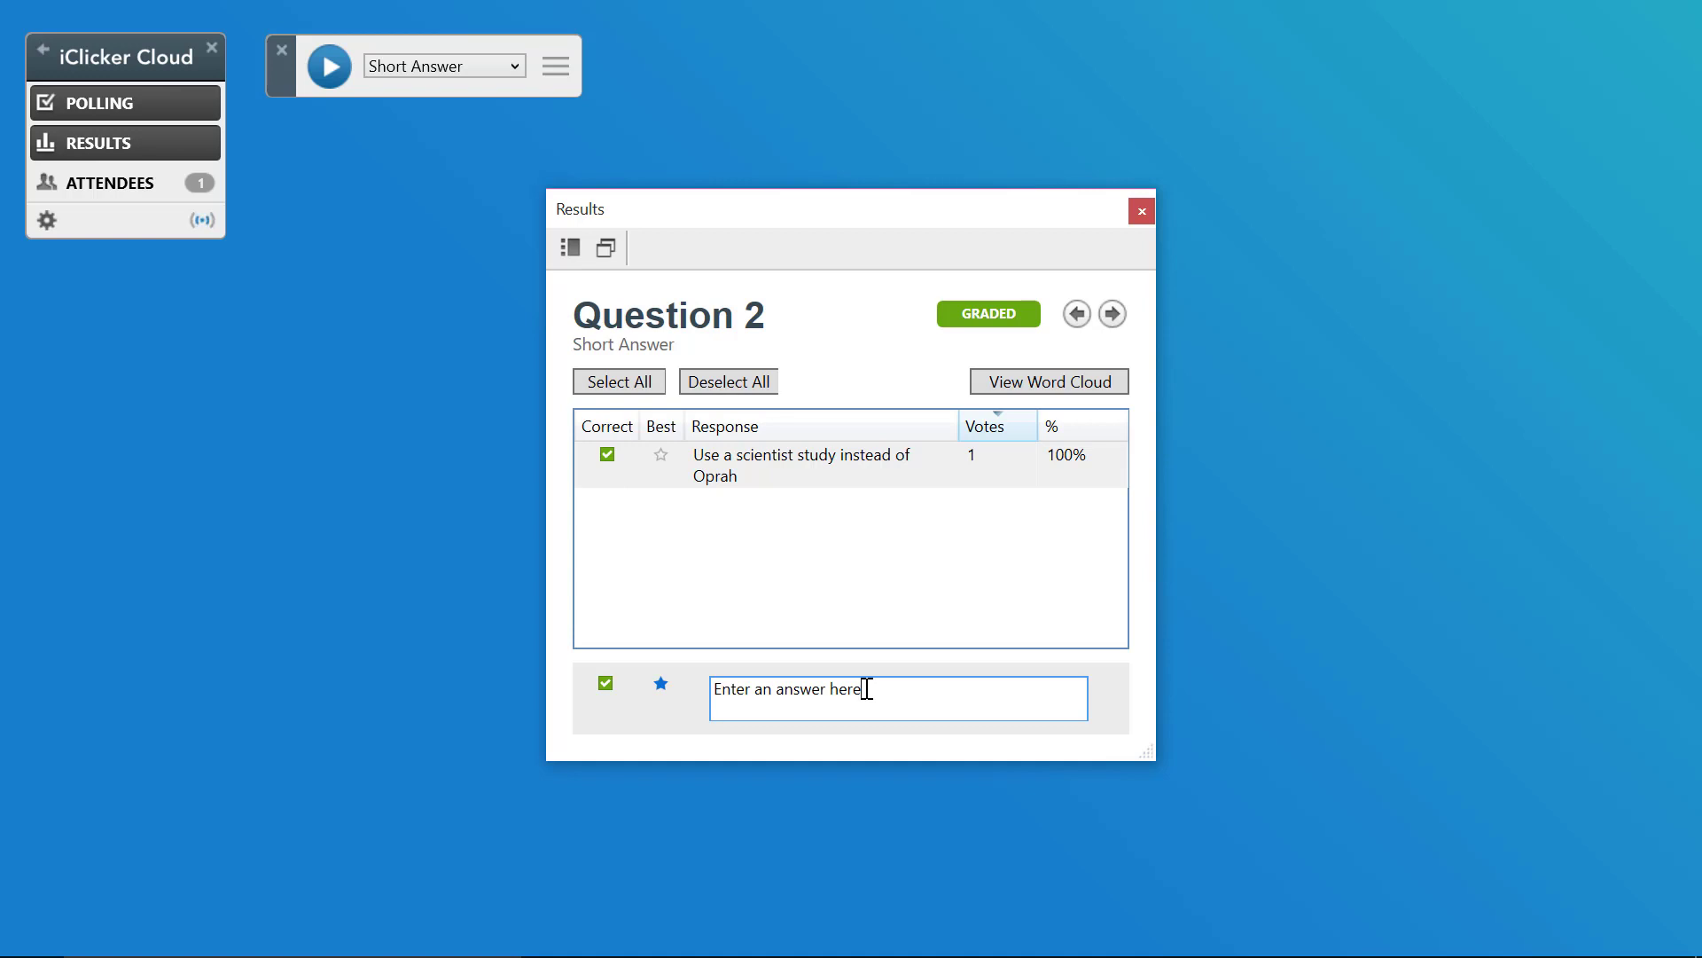
Review Question 2's word cloud, then advance to Question 3
{"action": "left_click", "coordinate": [1055, 384]}
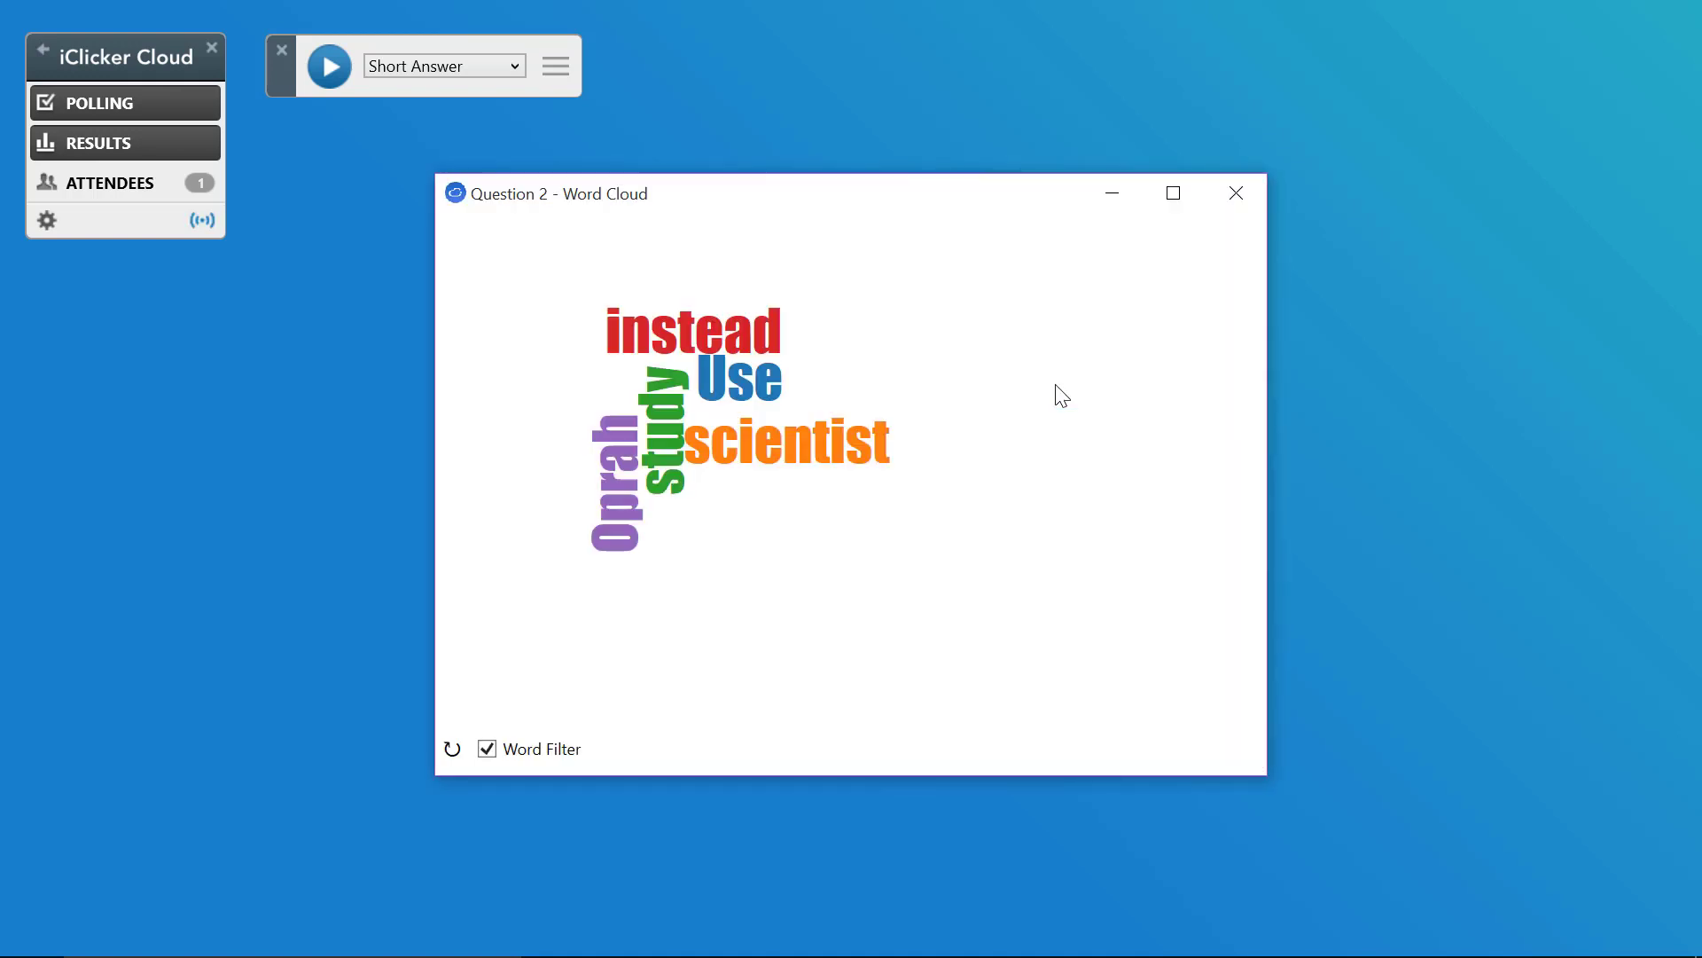
{"action": "left_click", "coordinate": [1242, 189]}
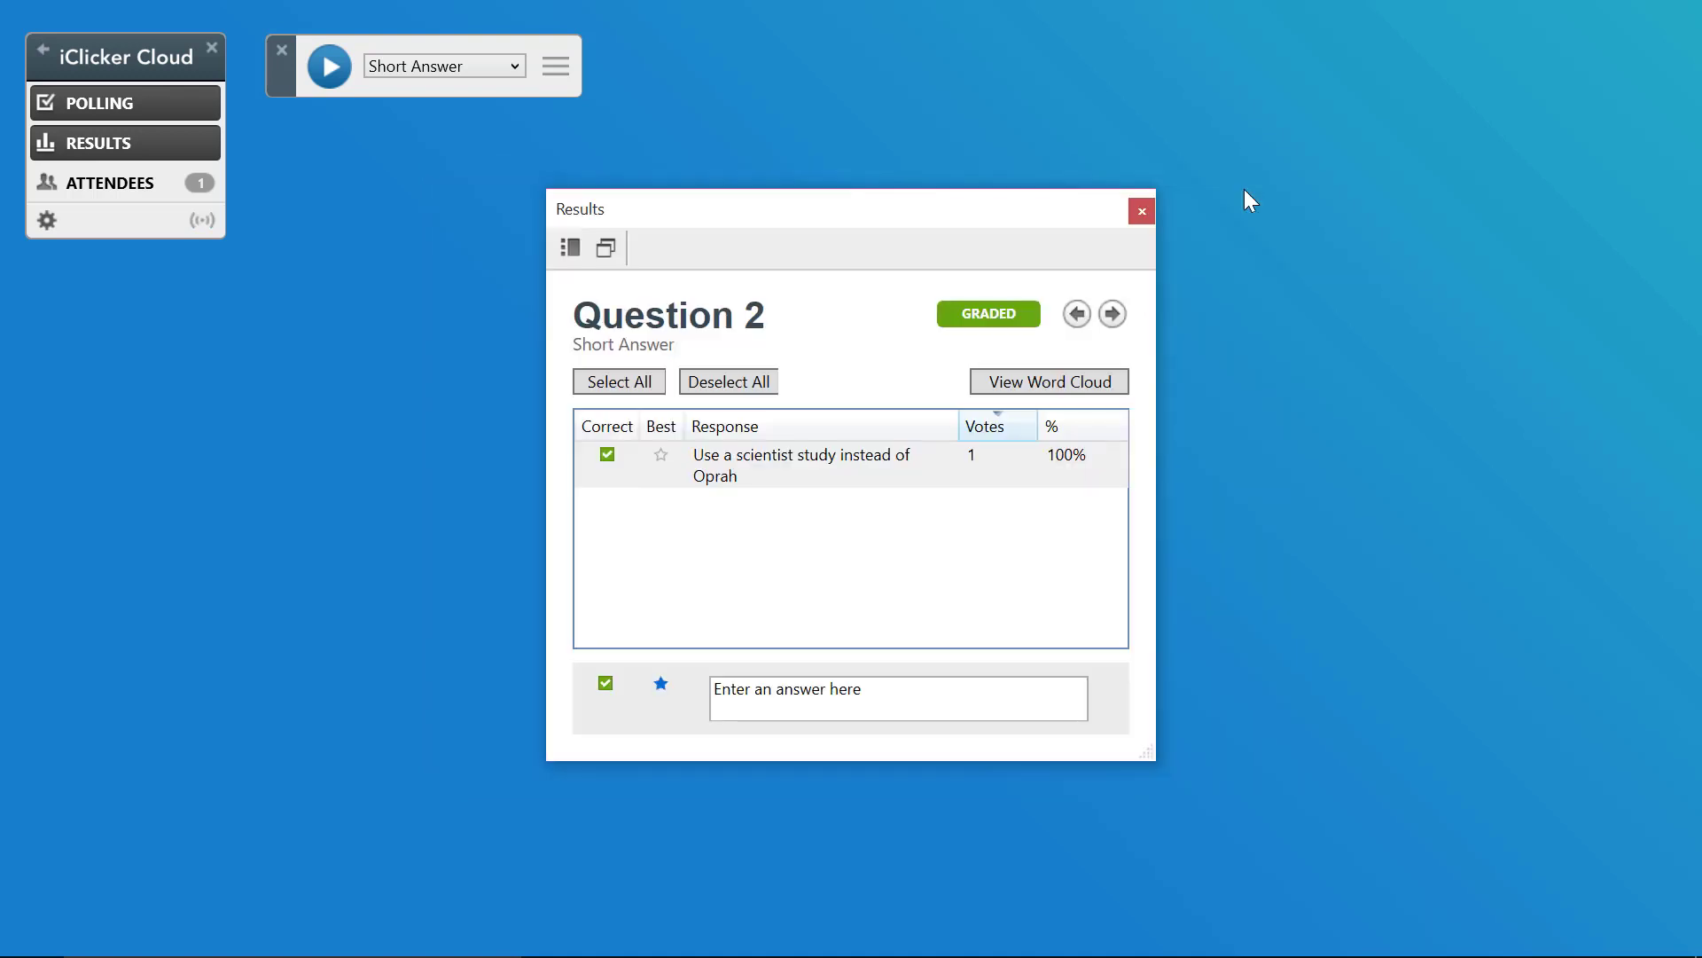
{"action": "left_click", "coordinate": [1113, 314]}
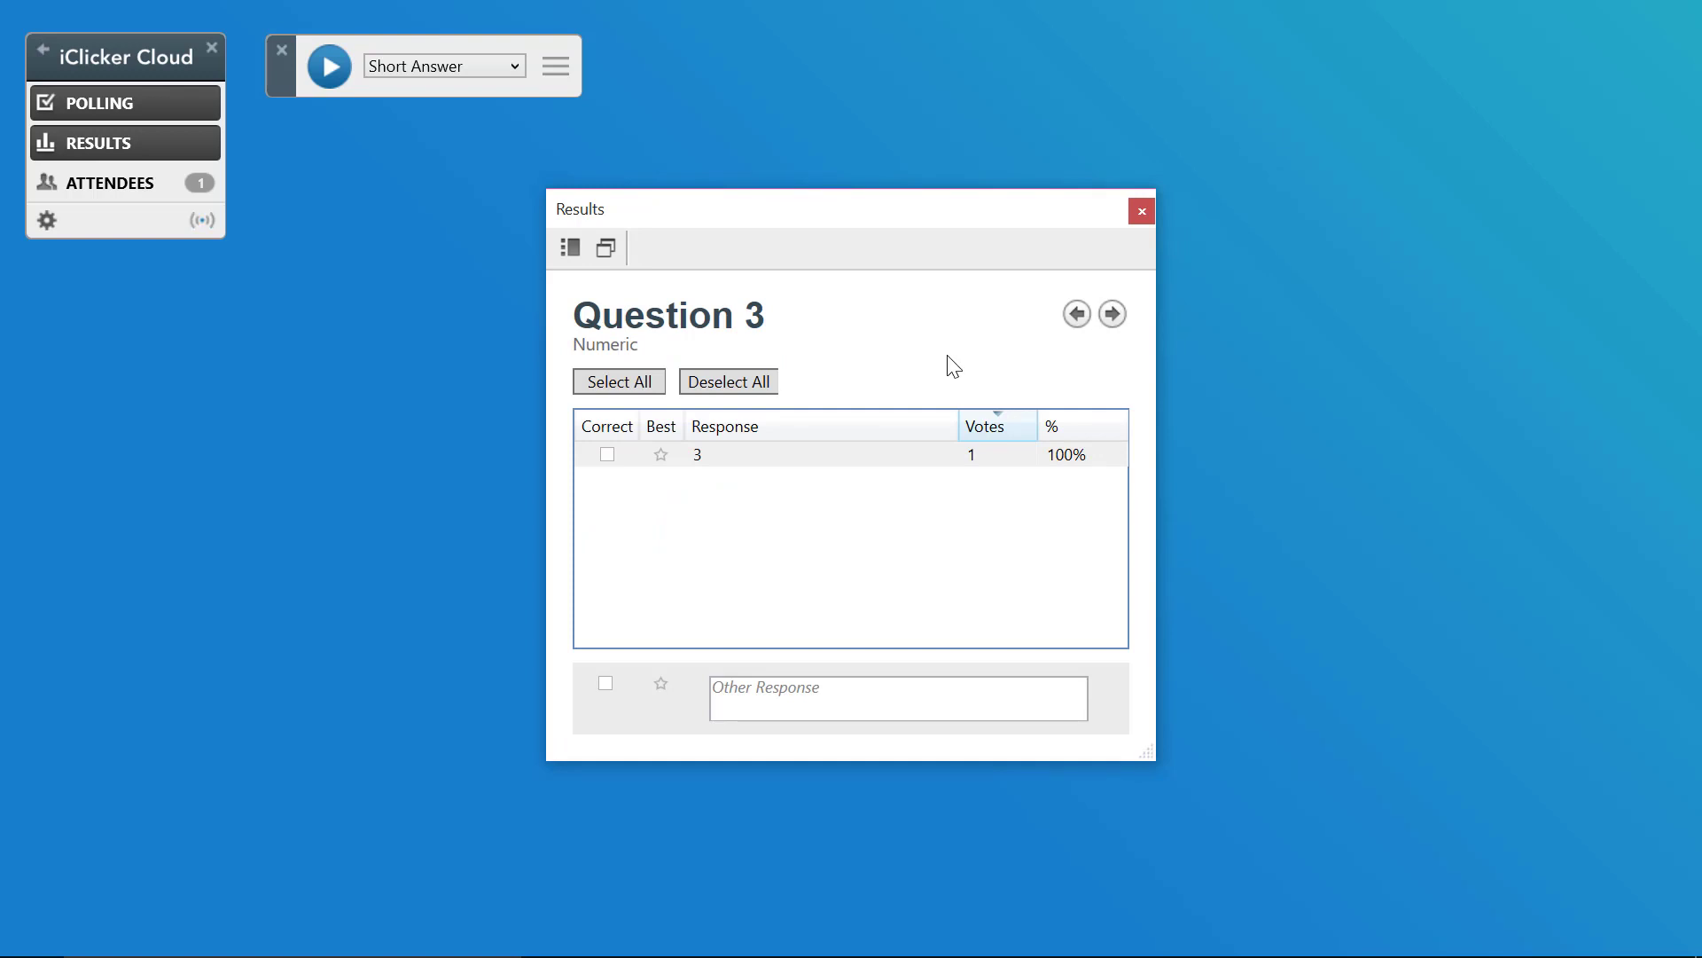
Grade Question 3 with an other answer of 5 as correct instead of response 3, then advance
{"action": "left_click", "coordinate": [607, 455]}
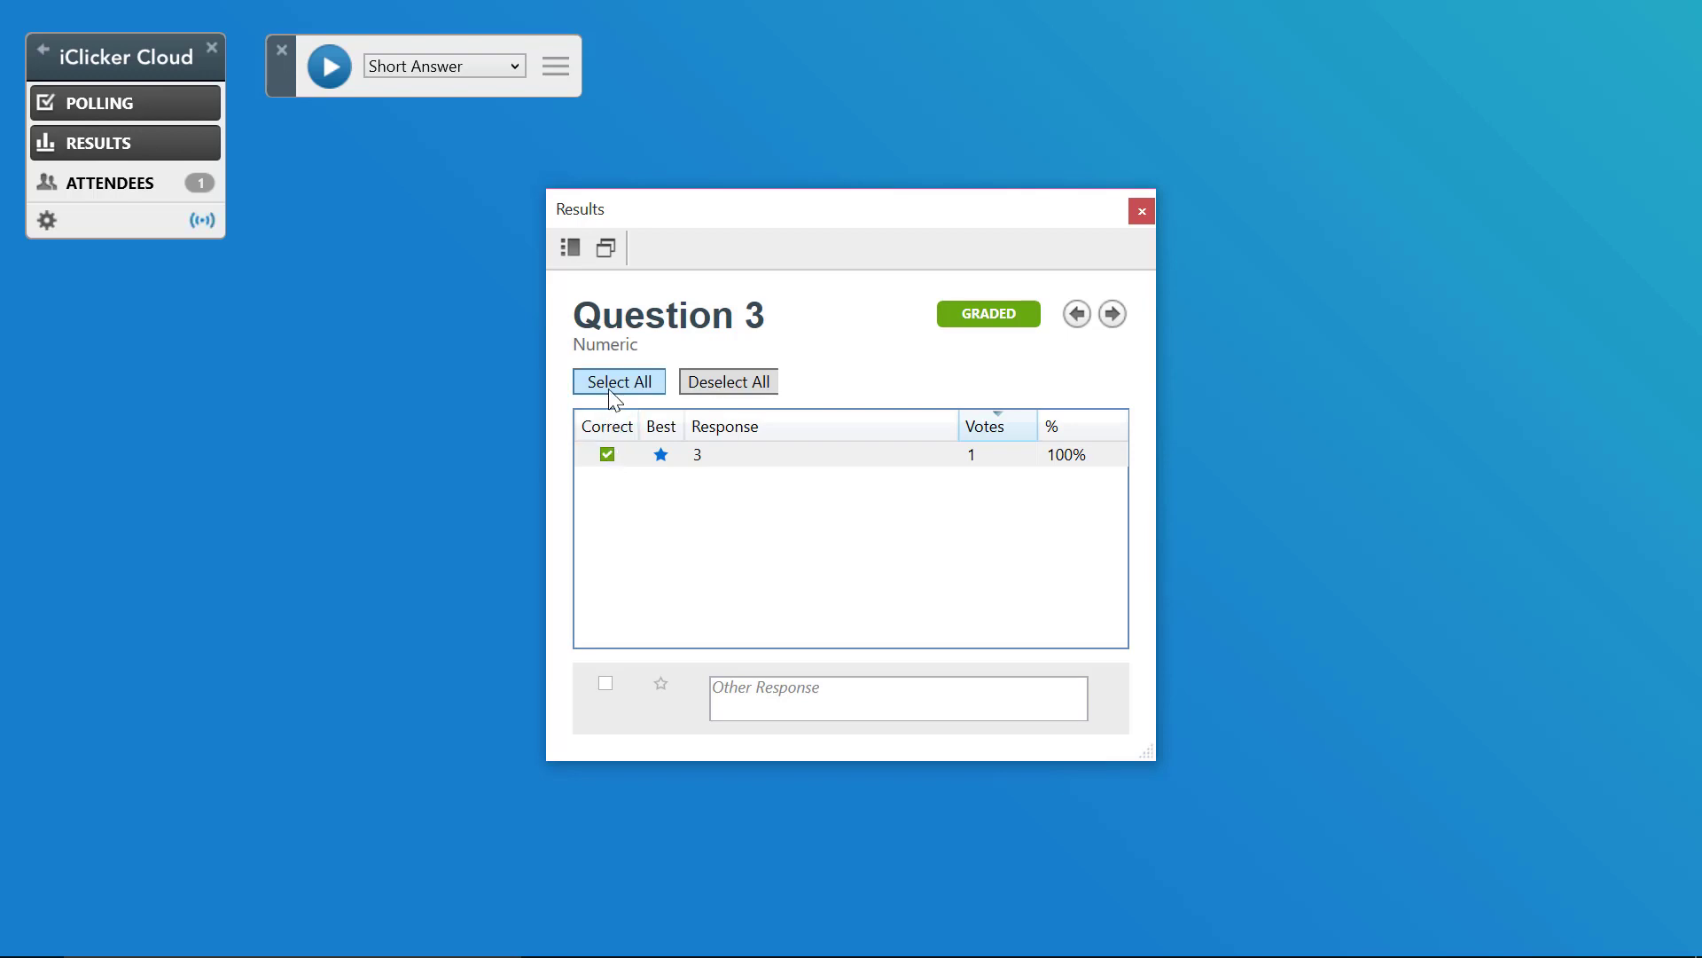
{"action": "left_click", "coordinate": [607, 454]}
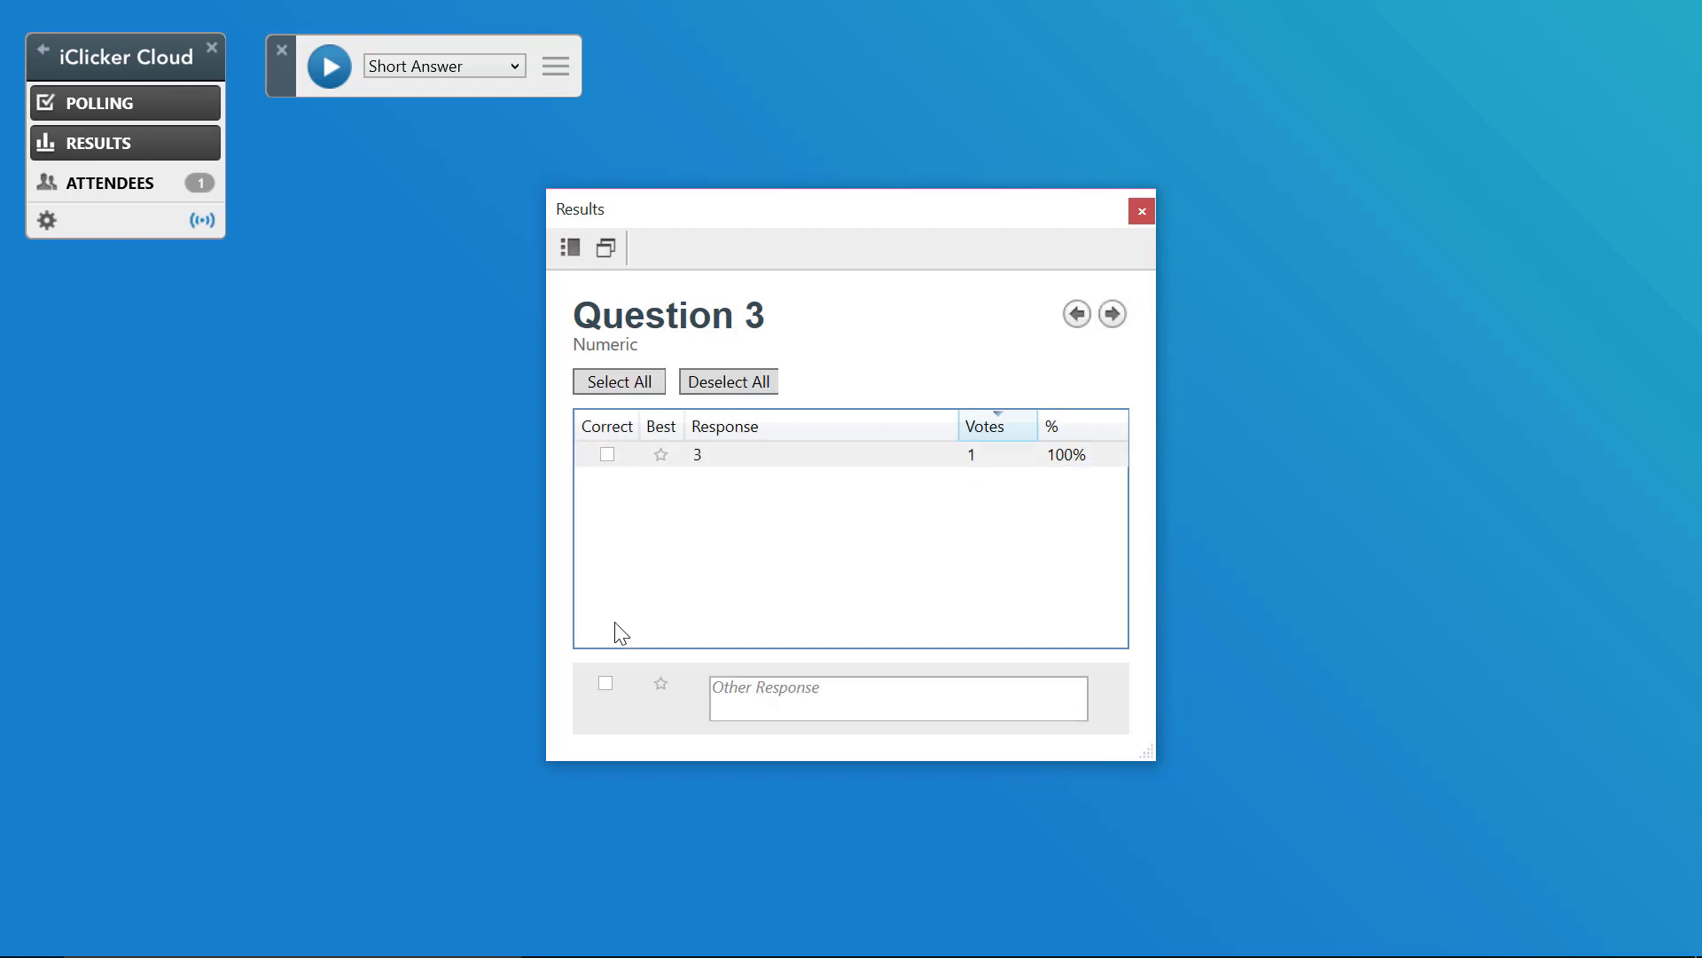
{"action": "left_click", "coordinate": [606, 682]}
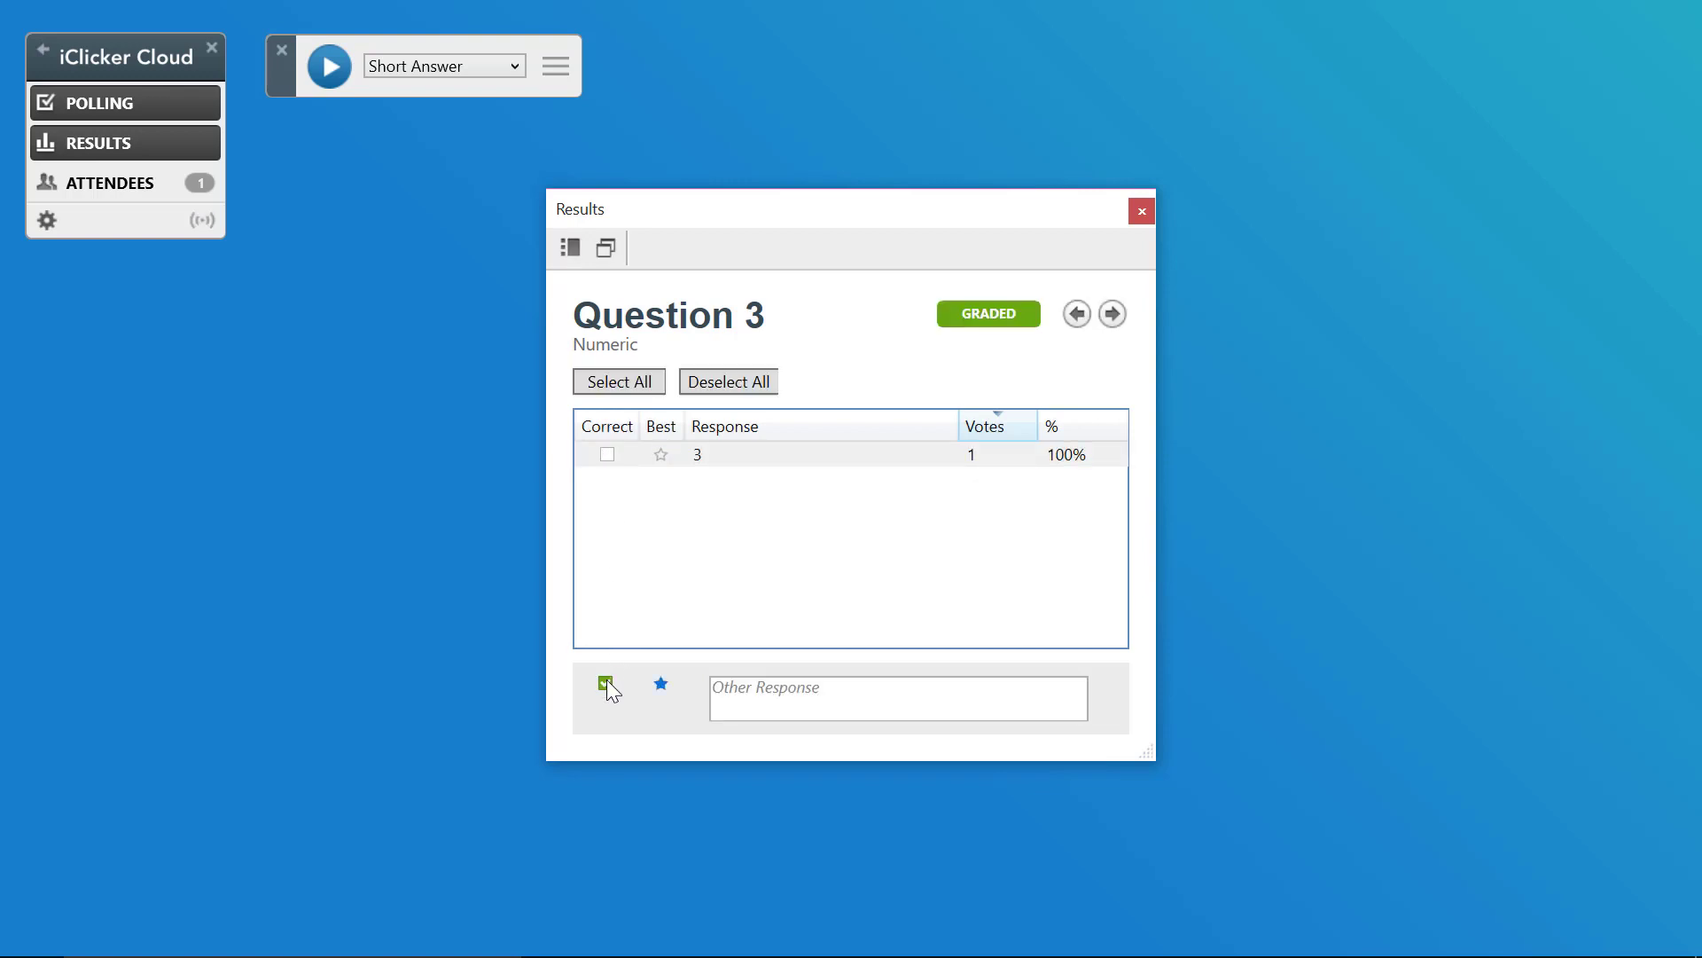
{"action": "left_click", "coordinate": [731, 688]}
{"action": "type", "text": "5"}
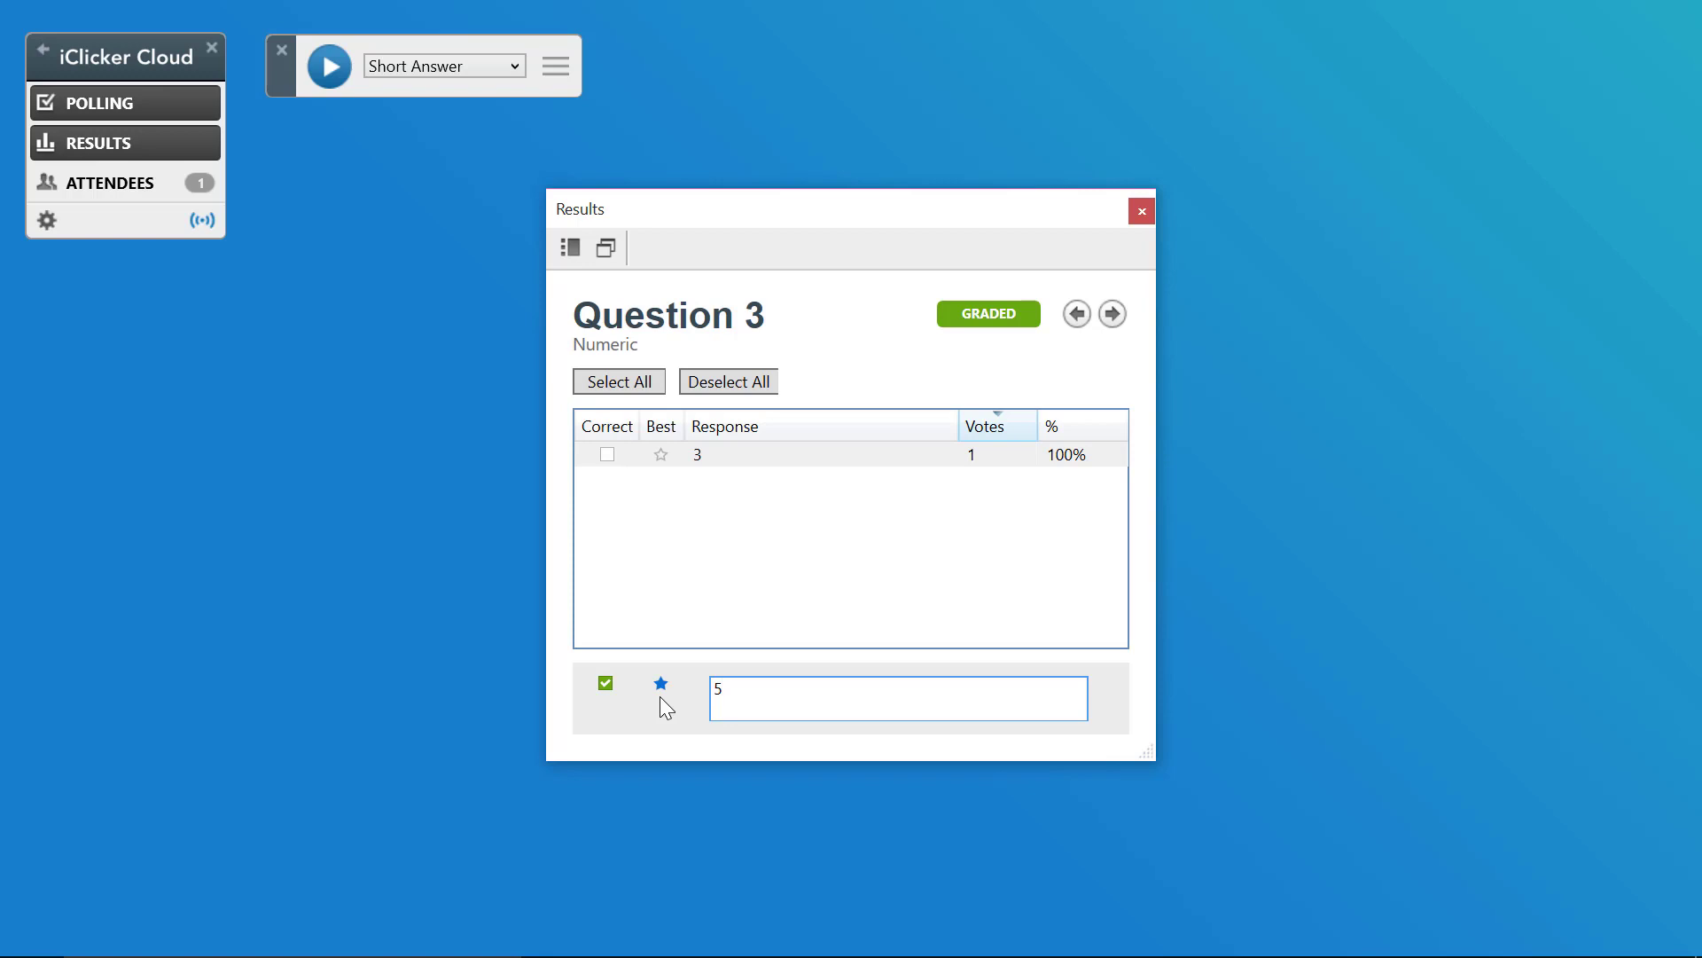
{"action": "left_click", "coordinate": [1107, 325]}
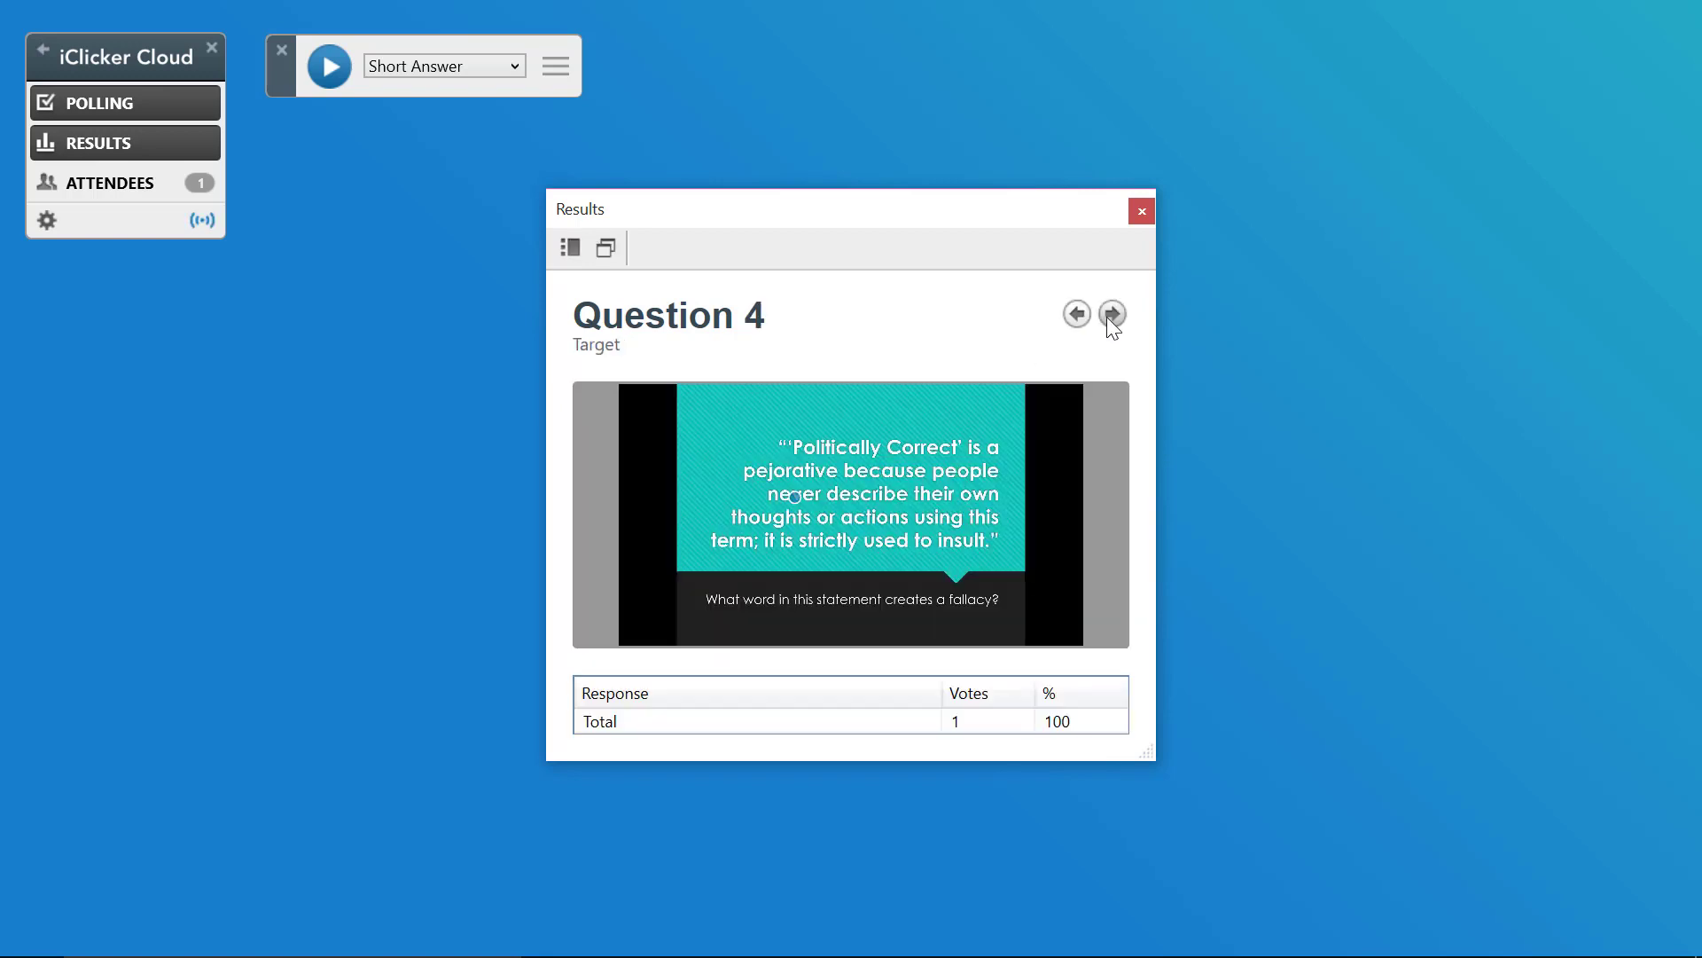
Grade Question 4 by saving a target area around the word 'never', then advance to Question 5
{"action": "mouse_move", "coordinate": [993, 435]}
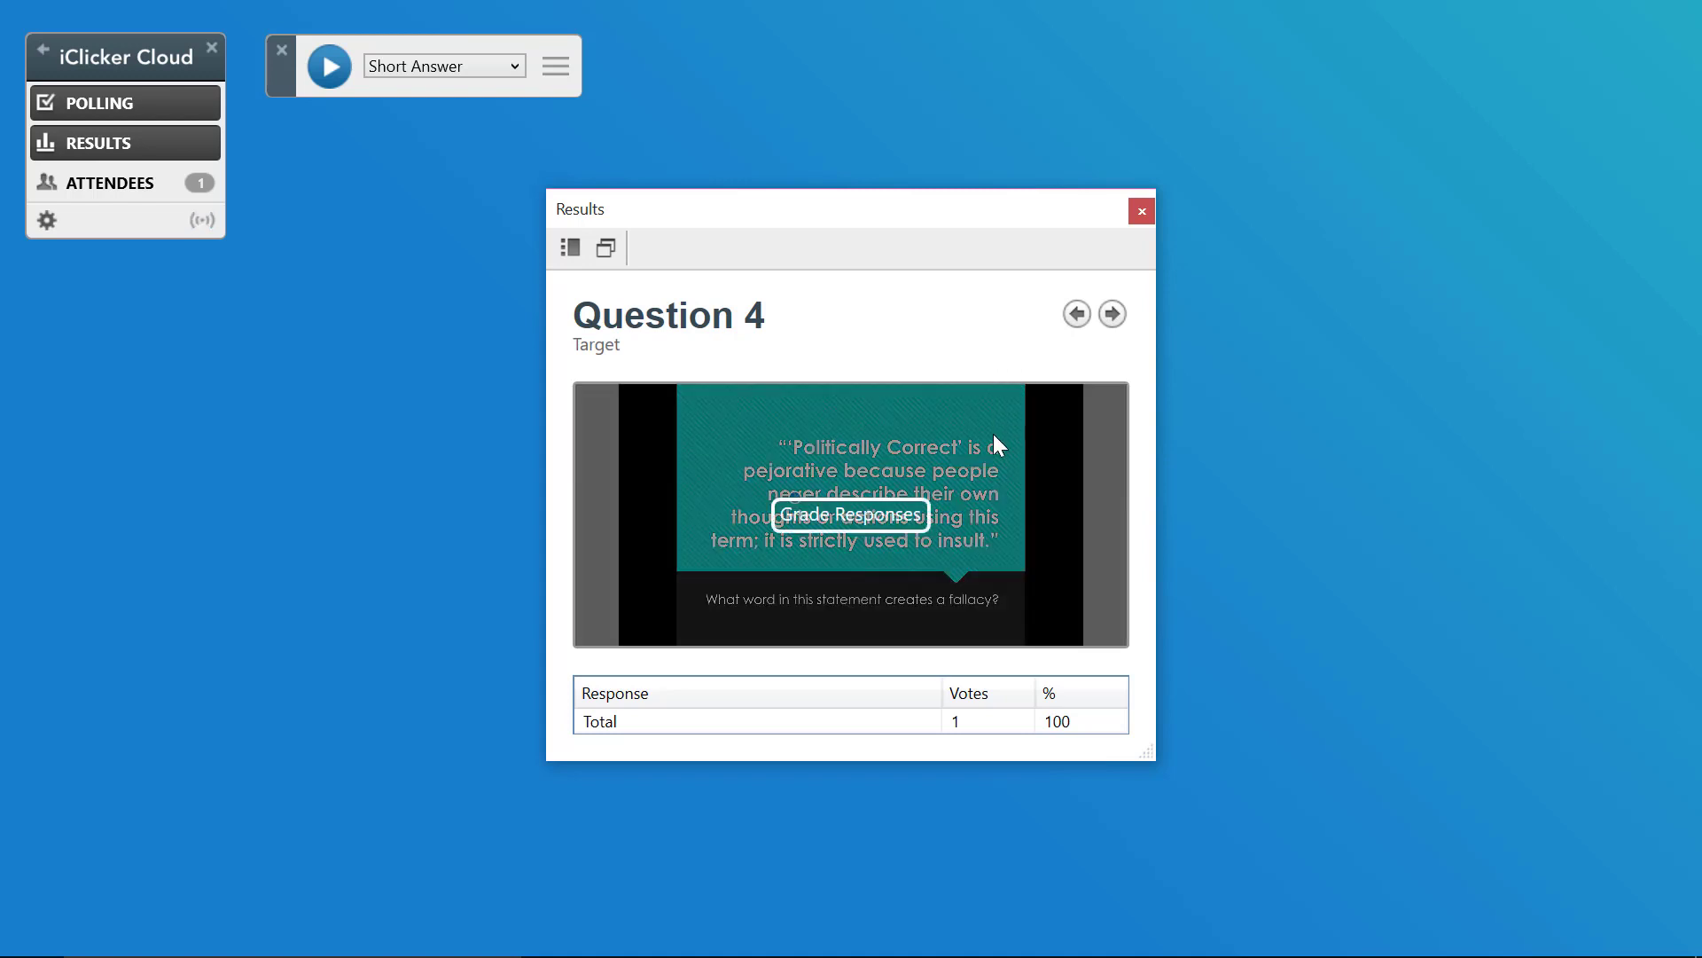
{"action": "left_click", "coordinate": [993, 434]}
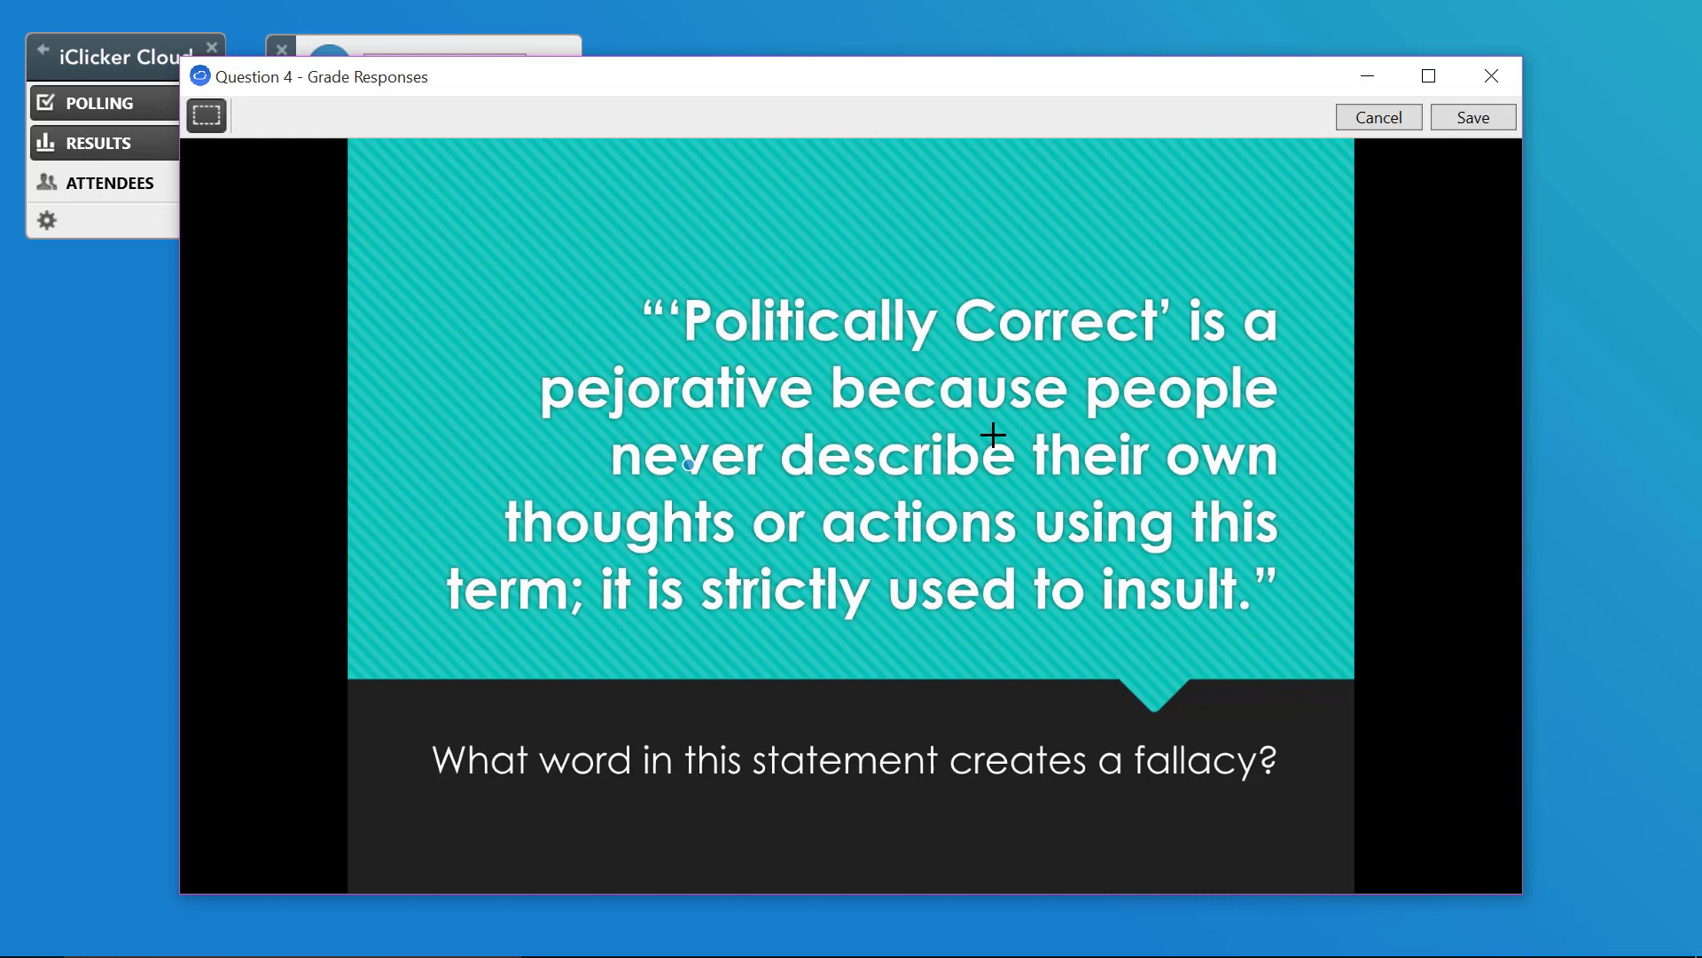
{"action": "left_click_drag", "start_coordinate": [599, 432], "coordinate": [775, 489]}
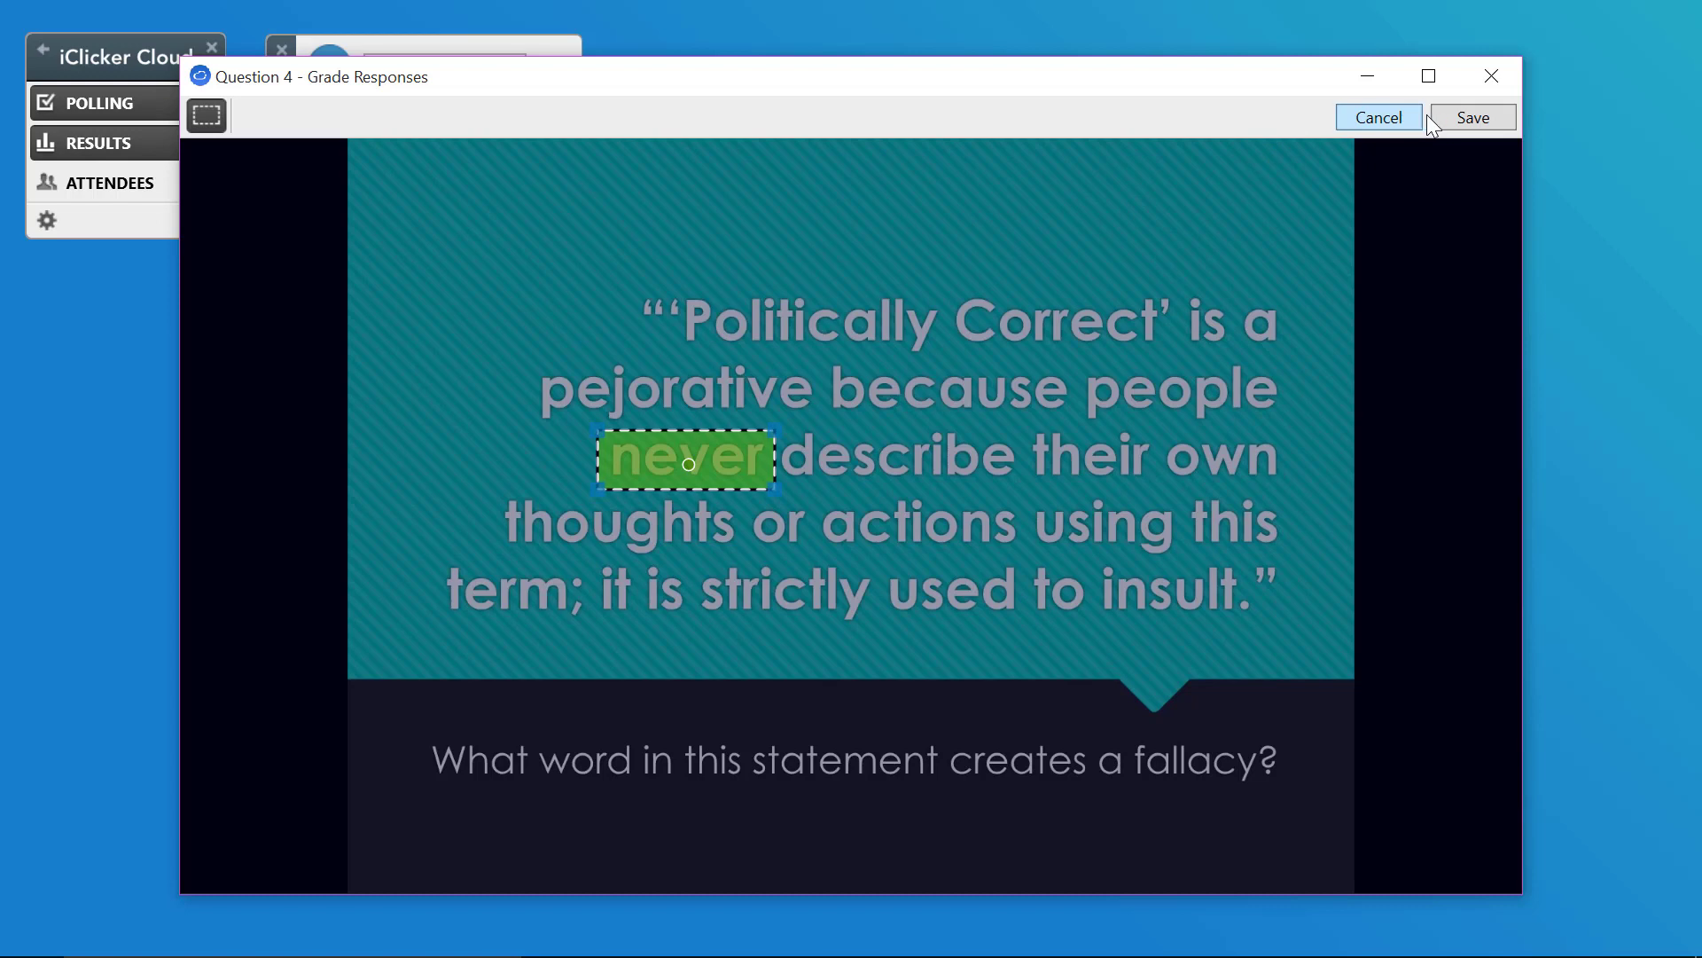
{"action": "left_click", "coordinate": [1459, 123]}
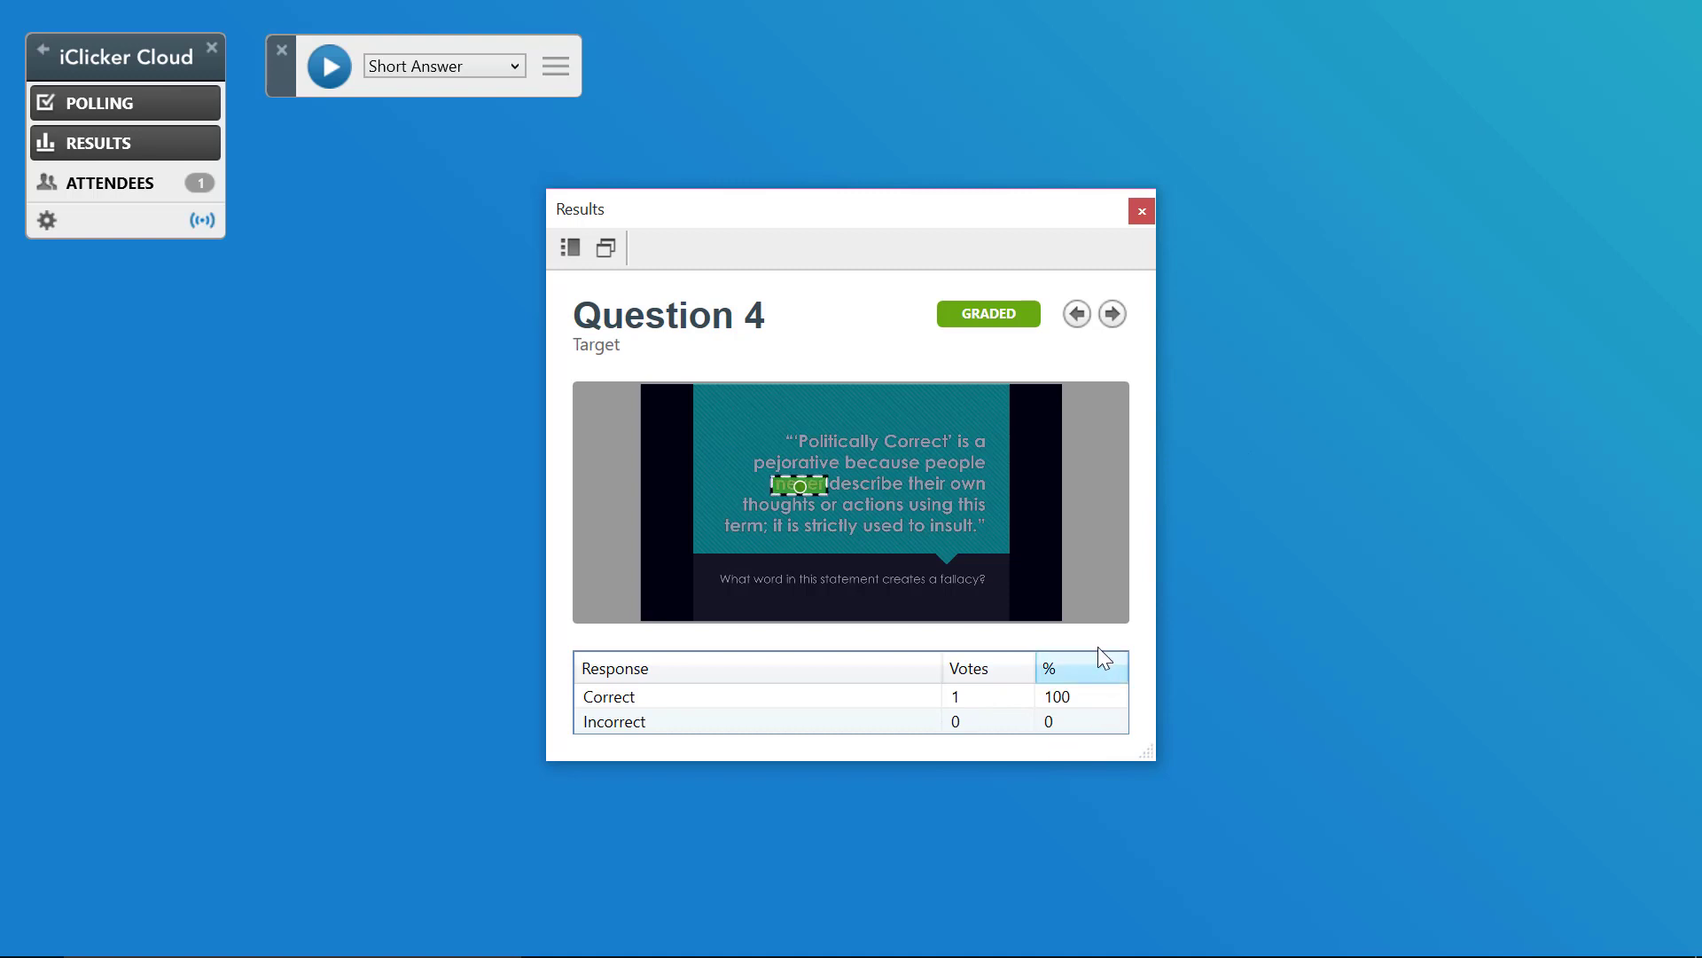
{"action": "left_click", "coordinate": [1112, 313]}
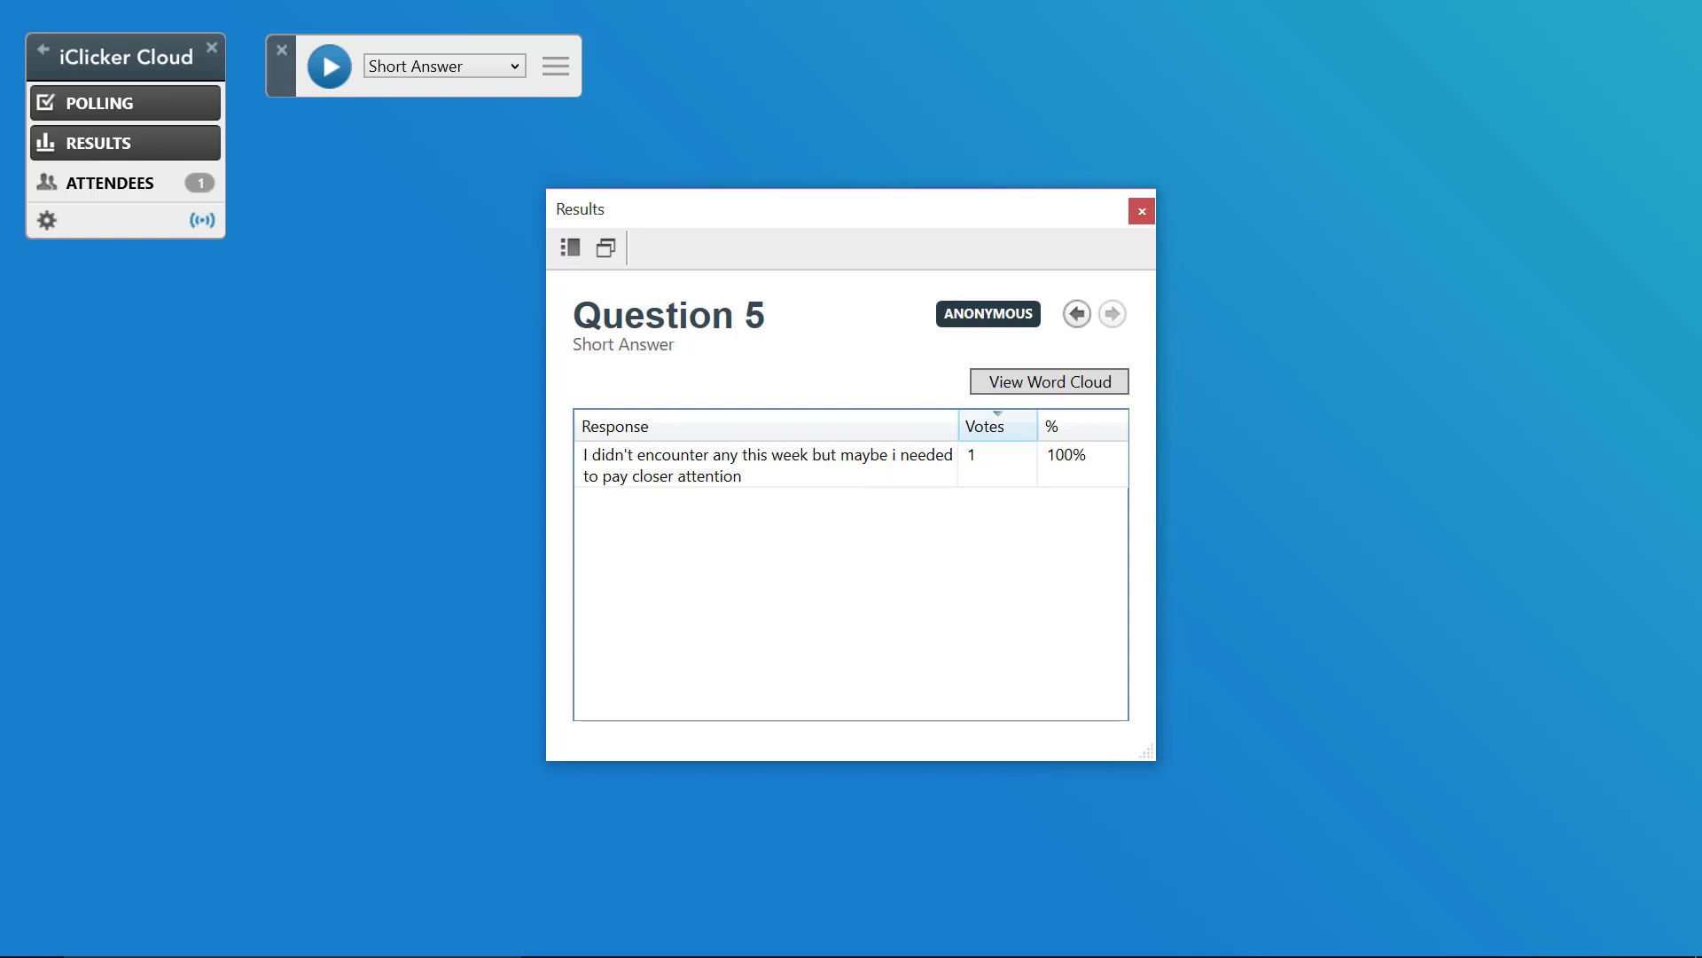
Close the Results window after reviewing Question 5's anonymous response
{"action": "left_click", "coordinate": [1140, 213]}
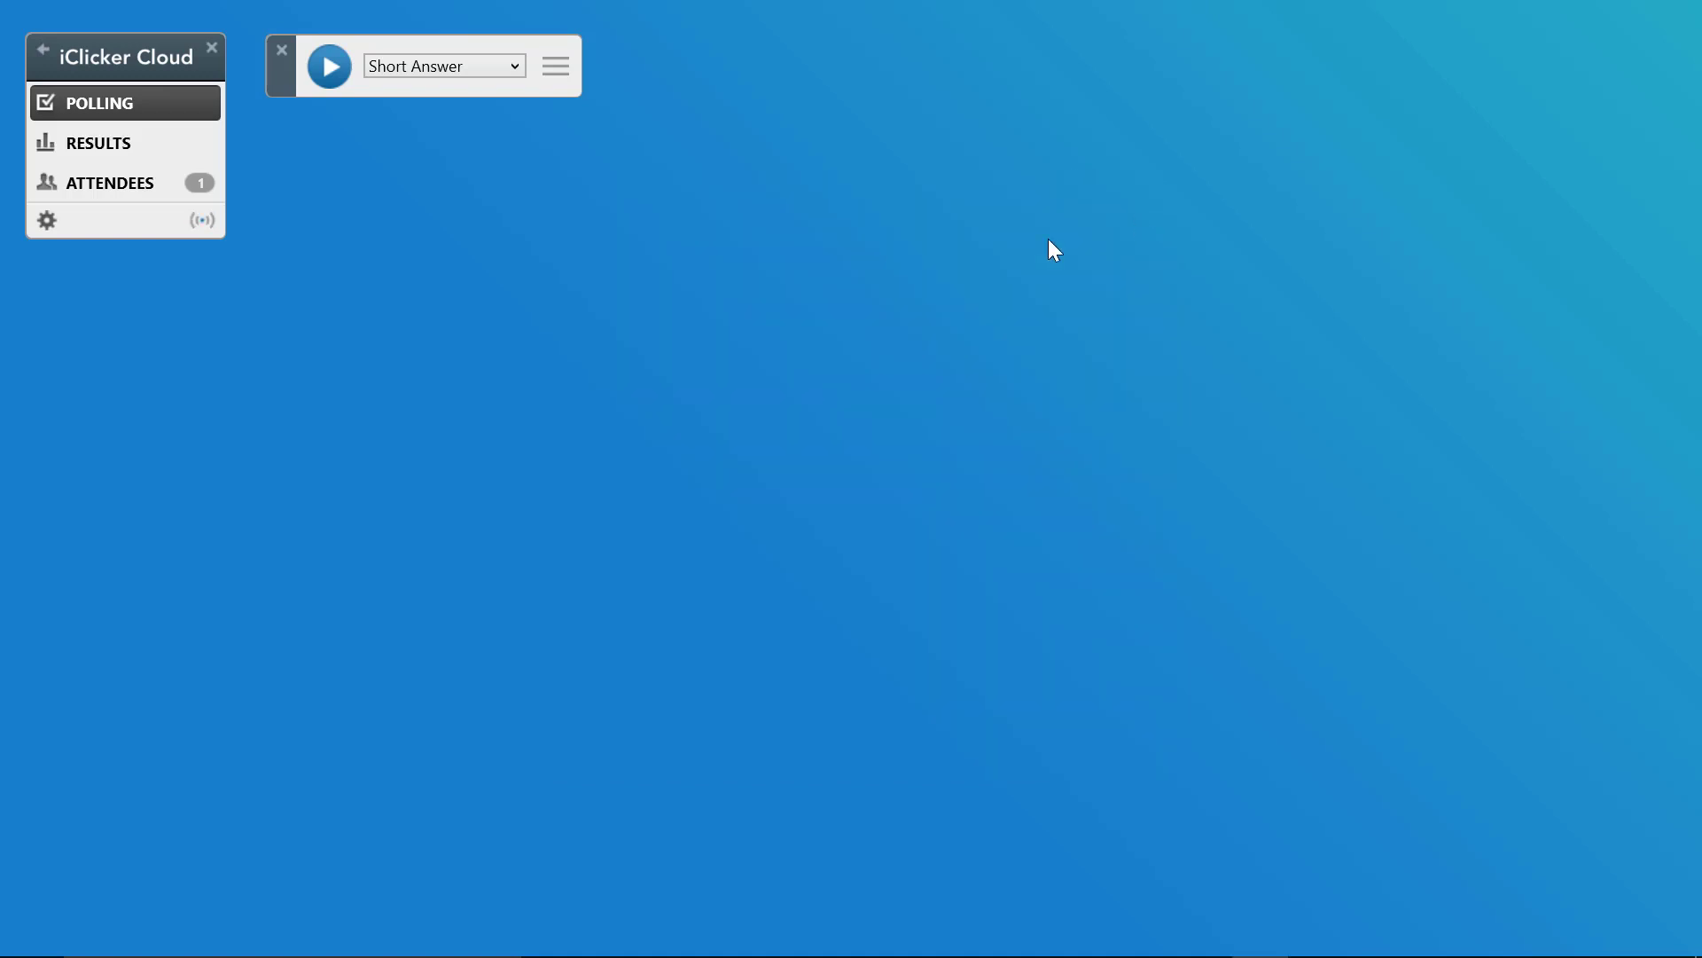
Close the polling toolbar and end the session with an exit poll
{"action": "left_click", "coordinate": [283, 51]}
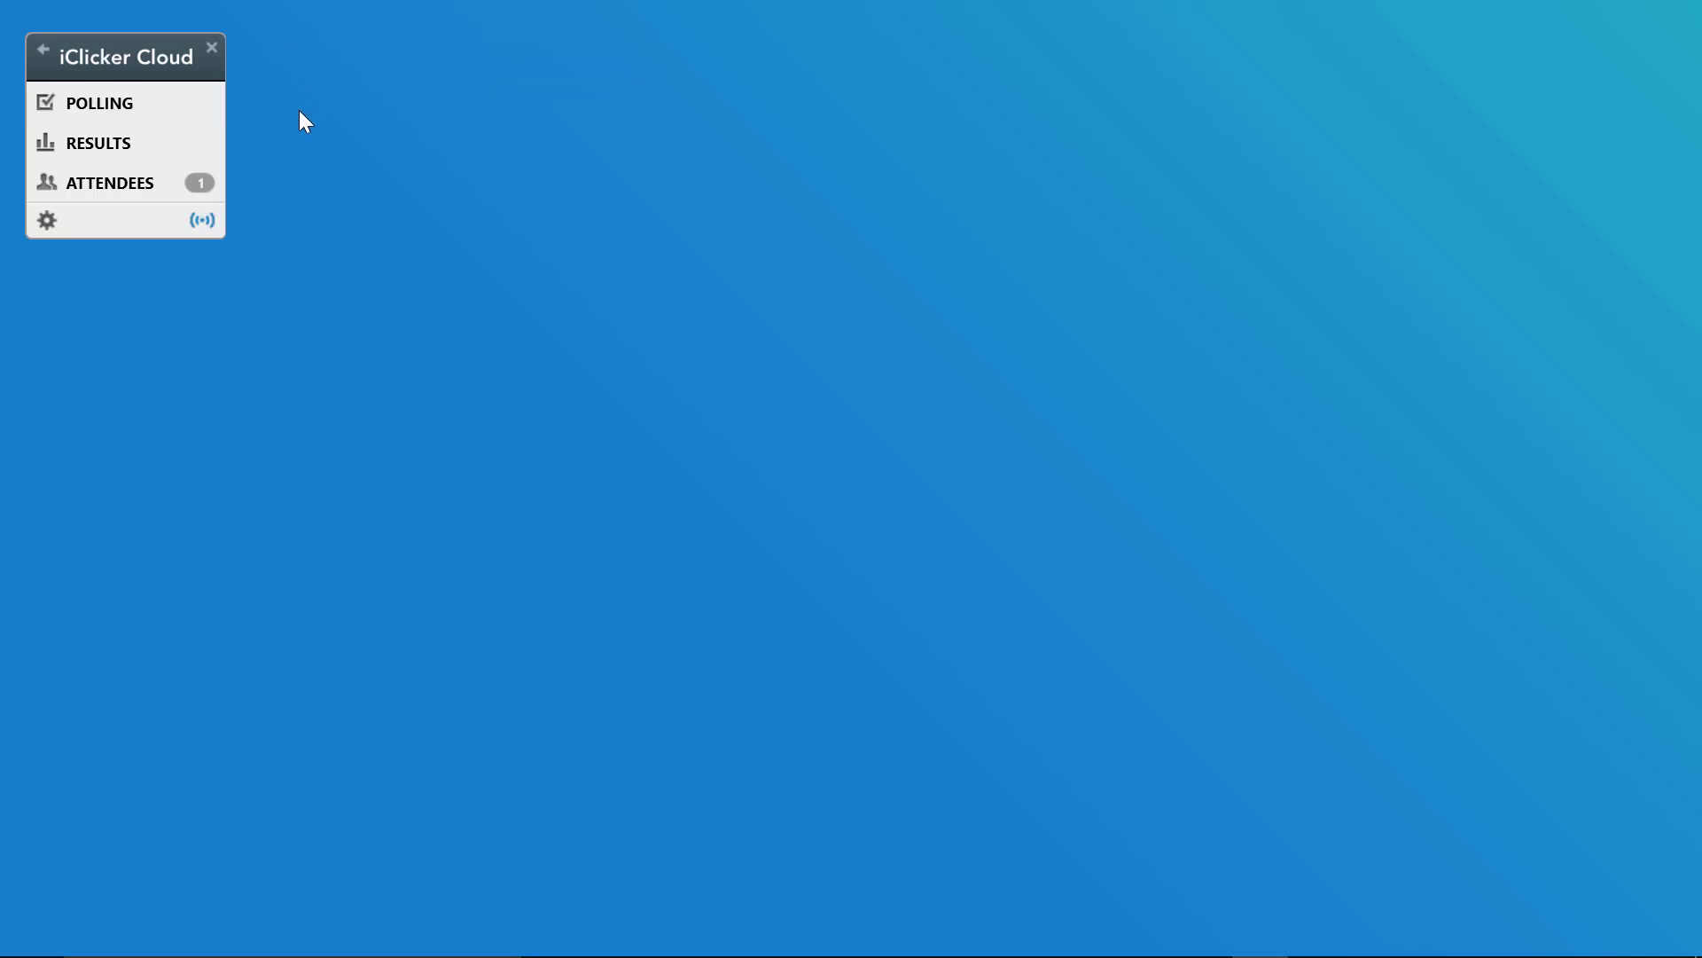
{"action": "left_click", "coordinate": [212, 49]}
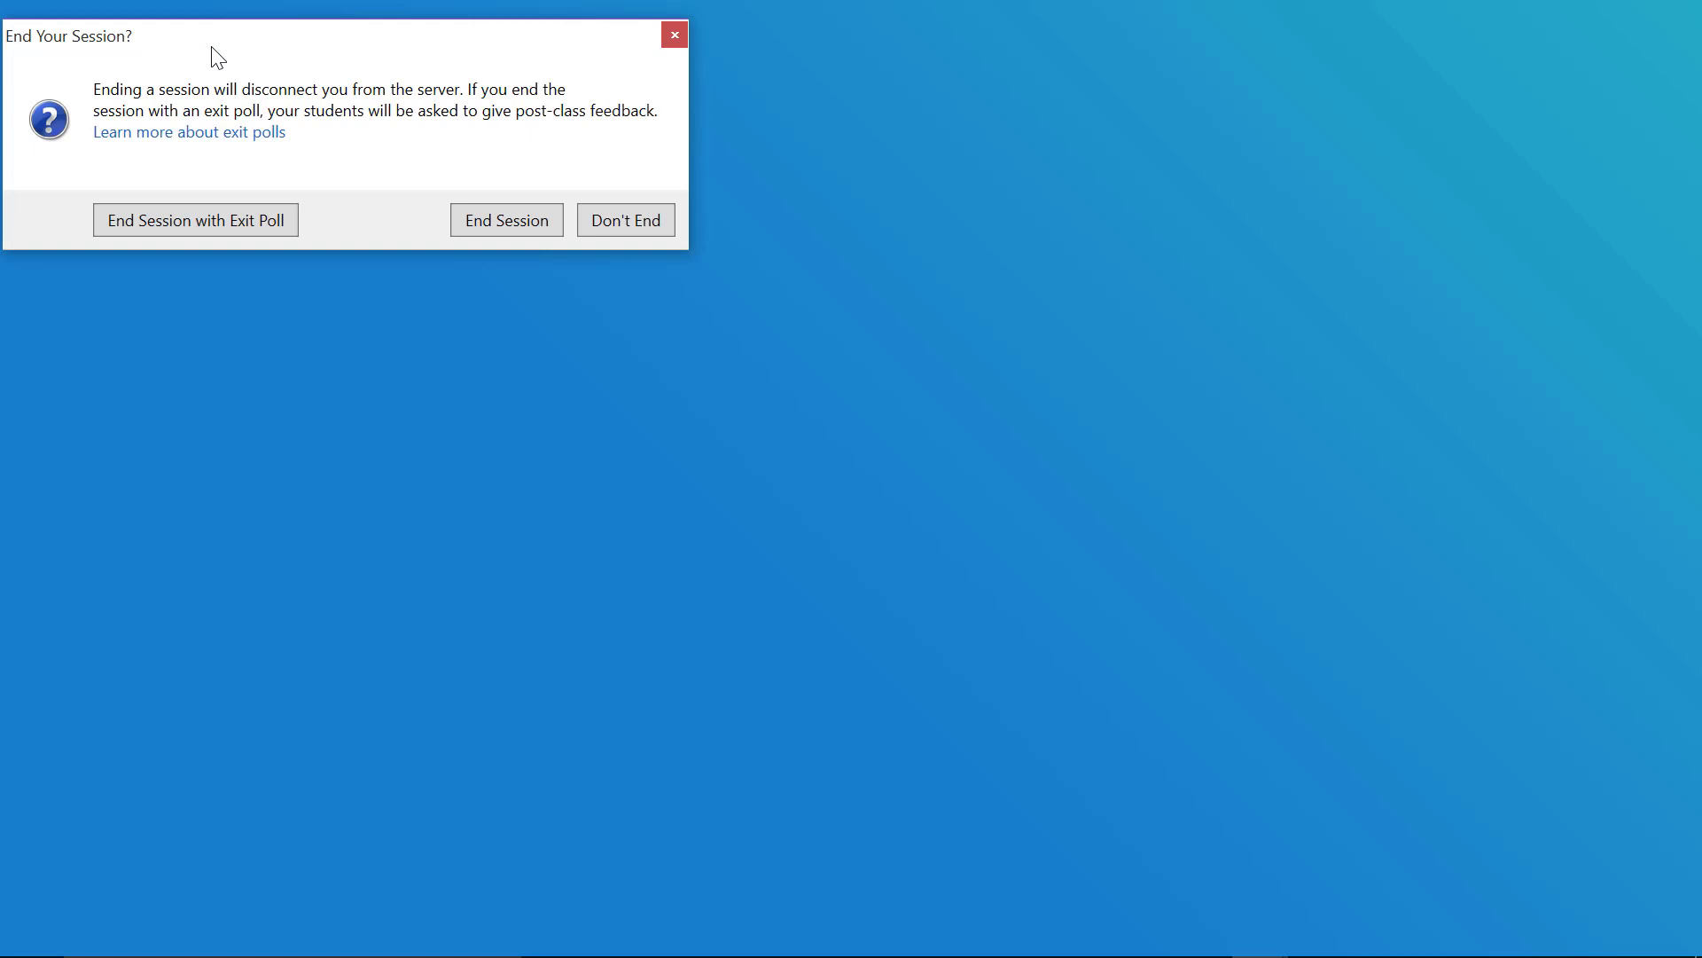
{"action": "left_click_drag", "start_coordinate": [217, 57], "coordinate": [710, 243]}
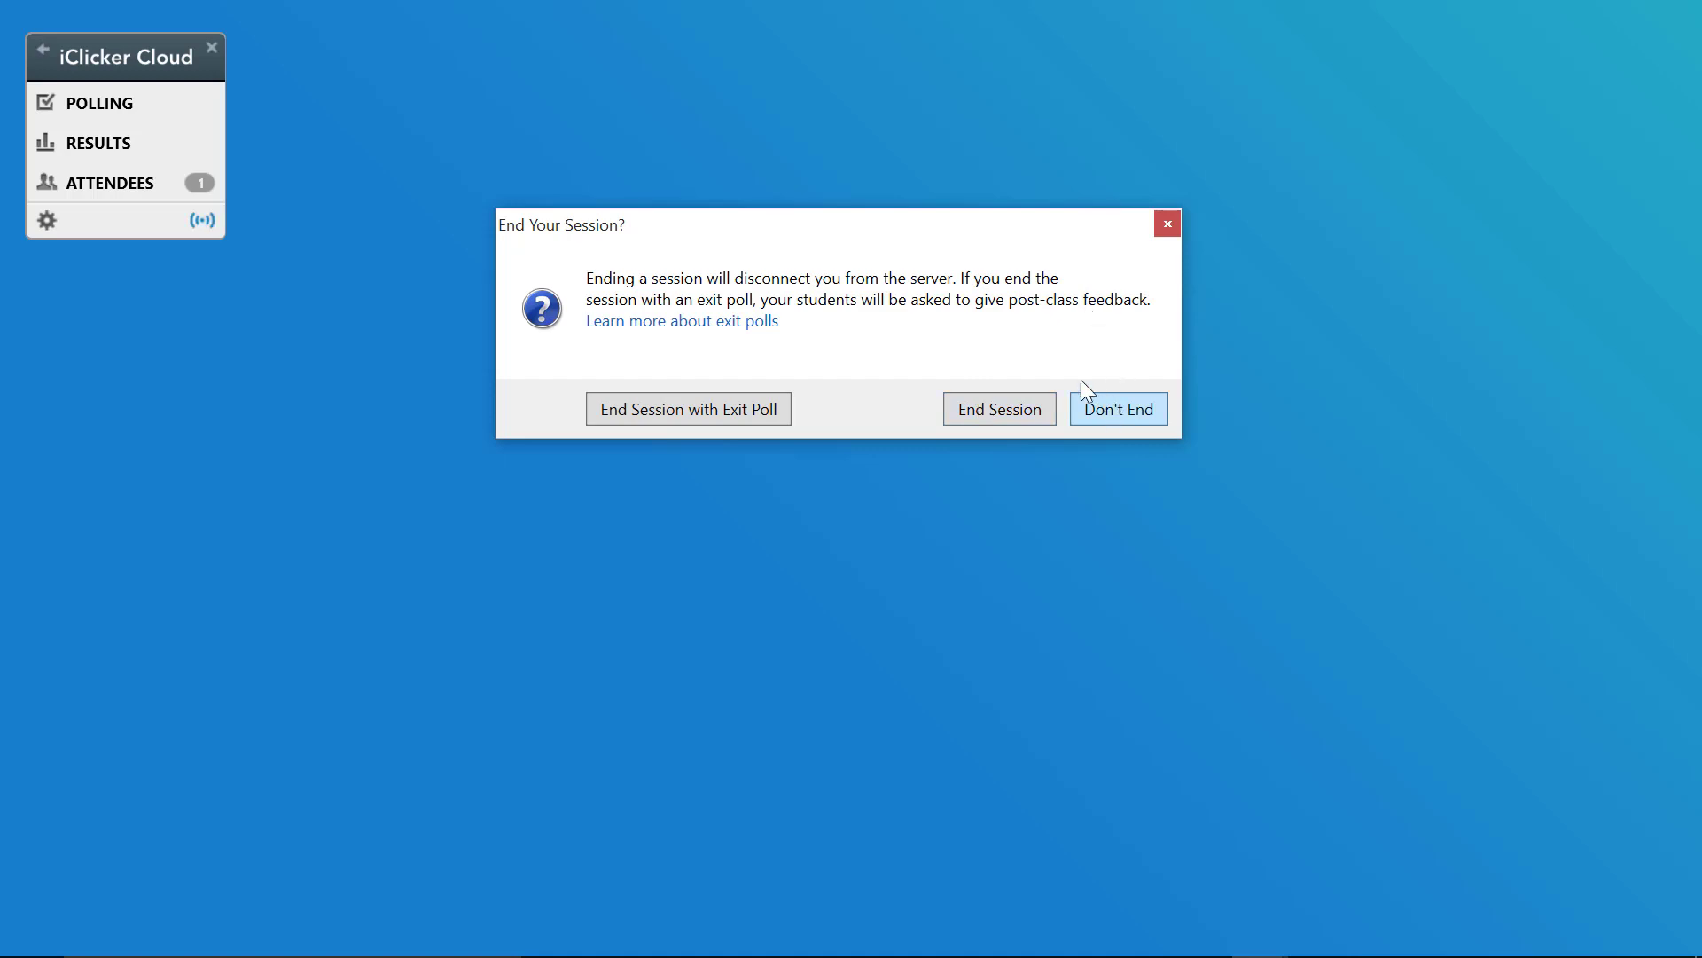
{"action": "left_click", "coordinate": [780, 409]}
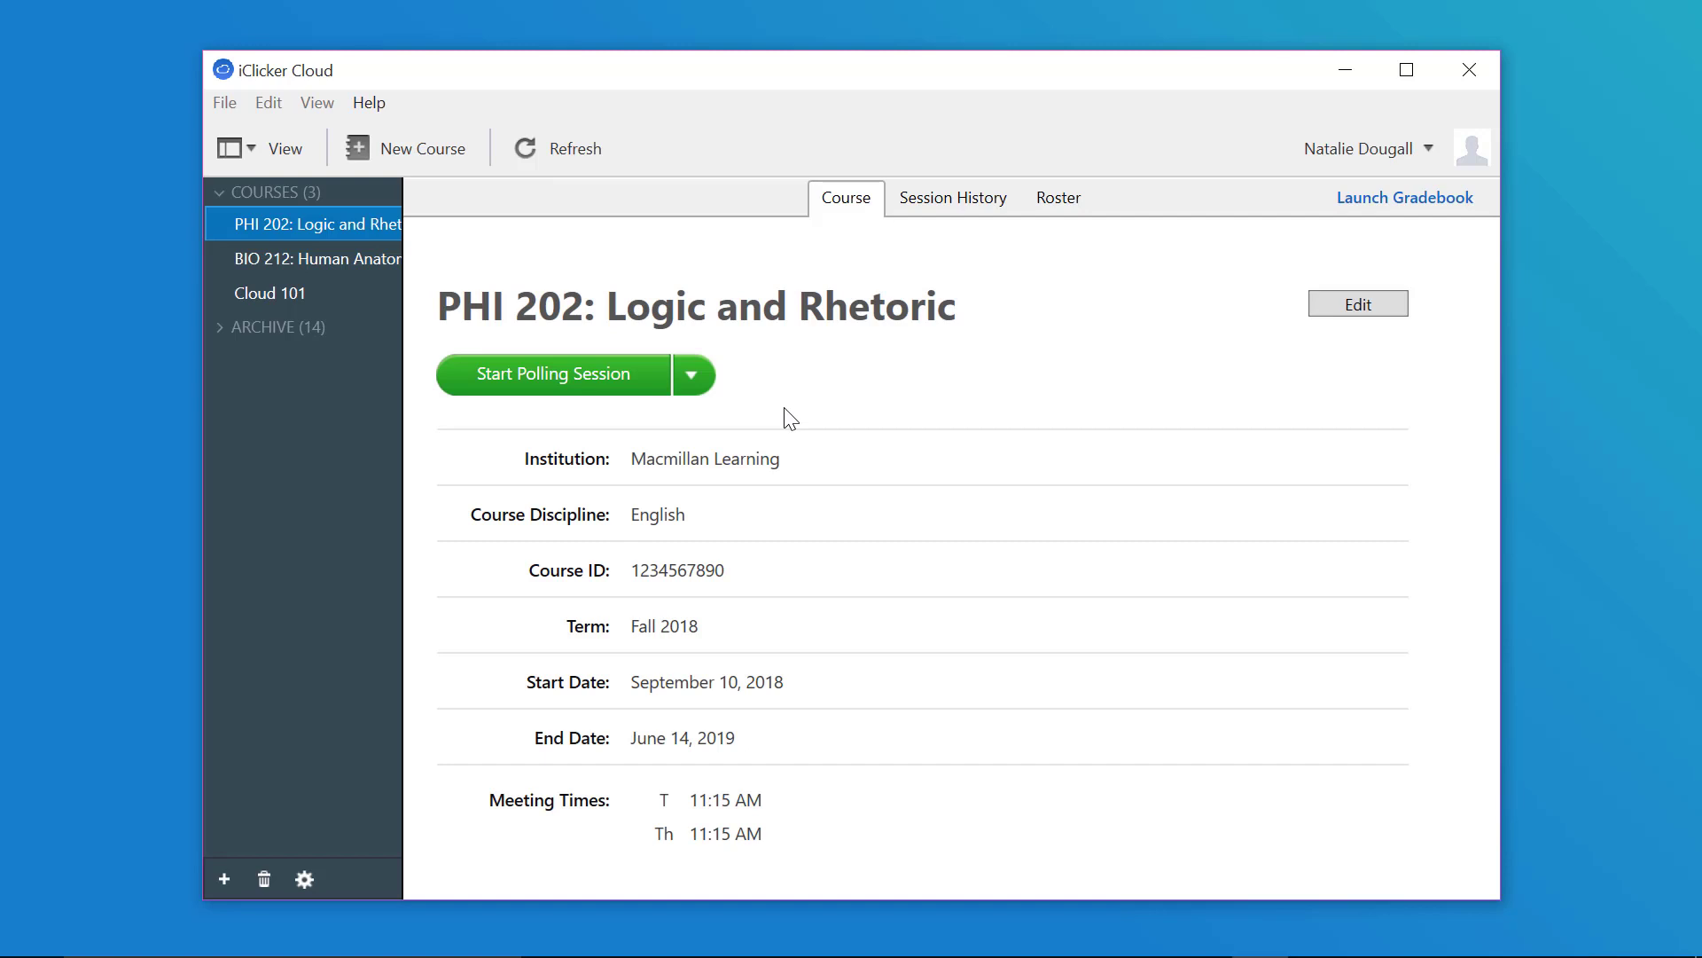